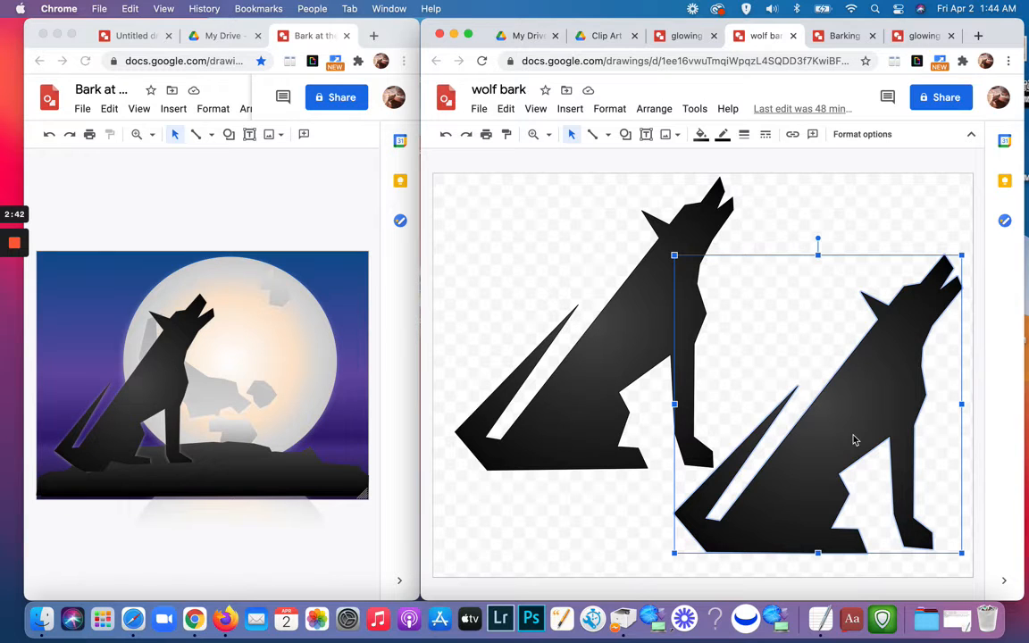
- Copy the wolf silhouette from the wolf bark drawing into the glowing moon drawing and place it over the moon
key("super+d")
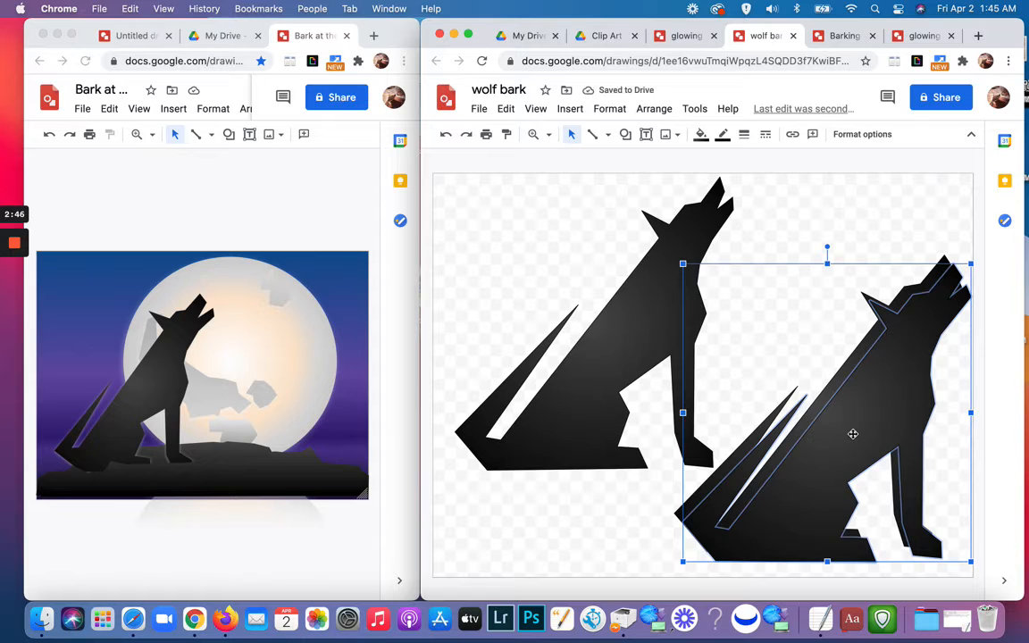
key("BackSpace")
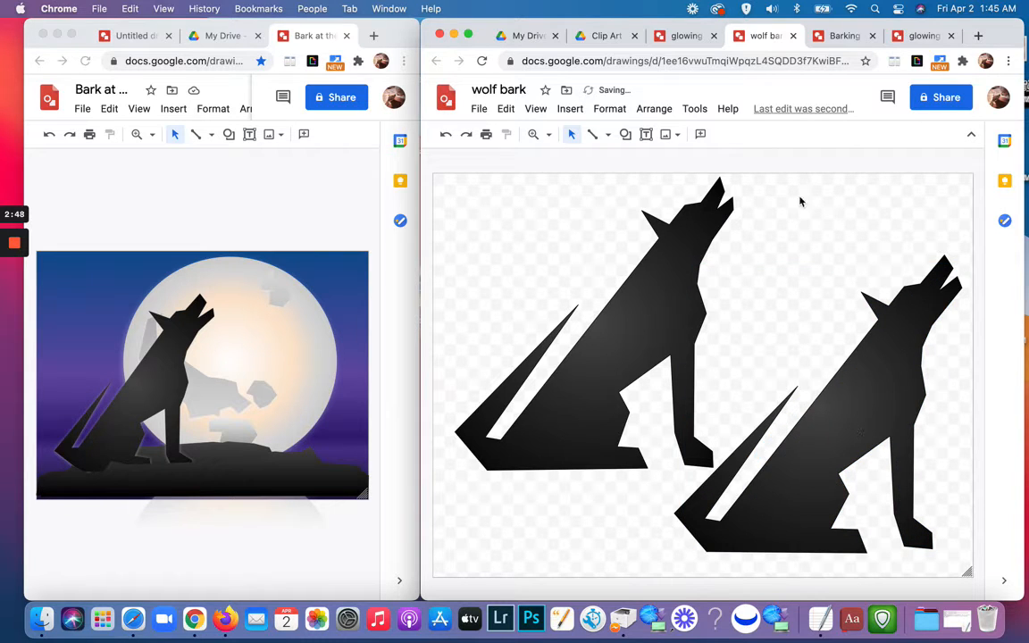
left_click(680, 29)
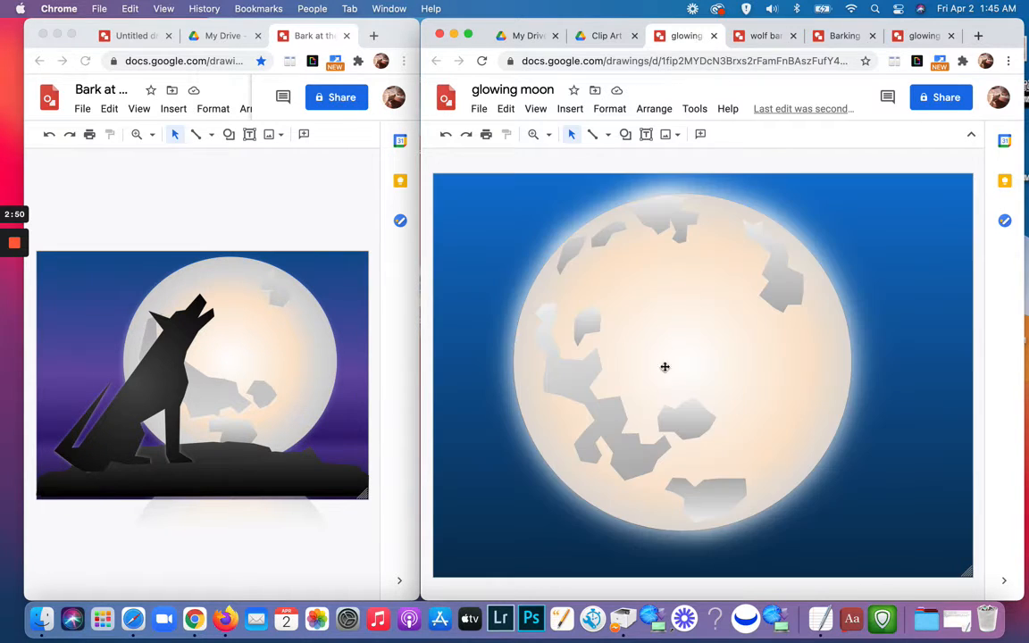
left_click(576, 446)
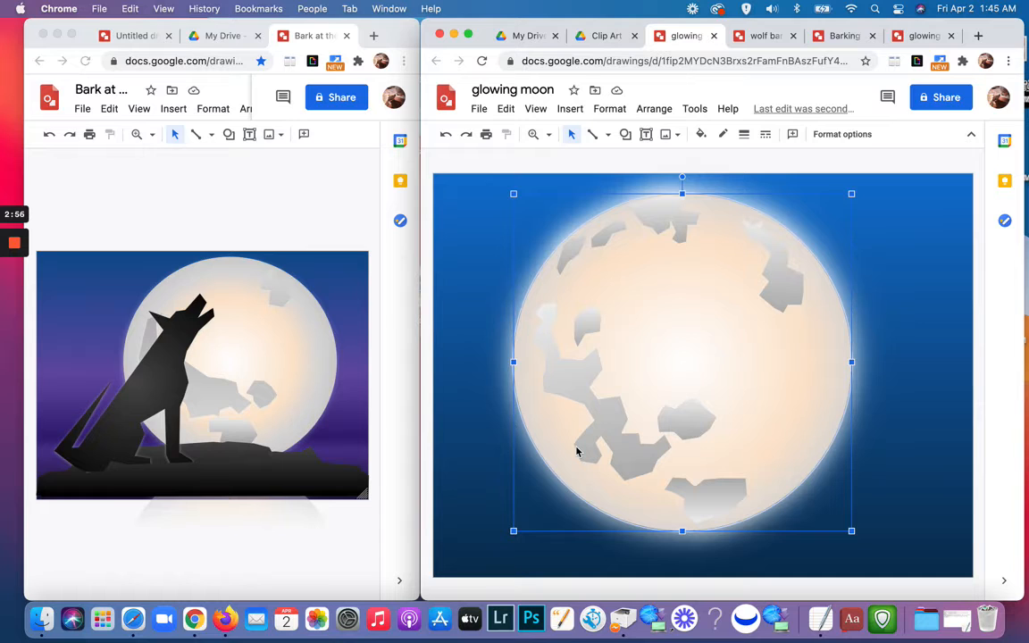
key("super+v")
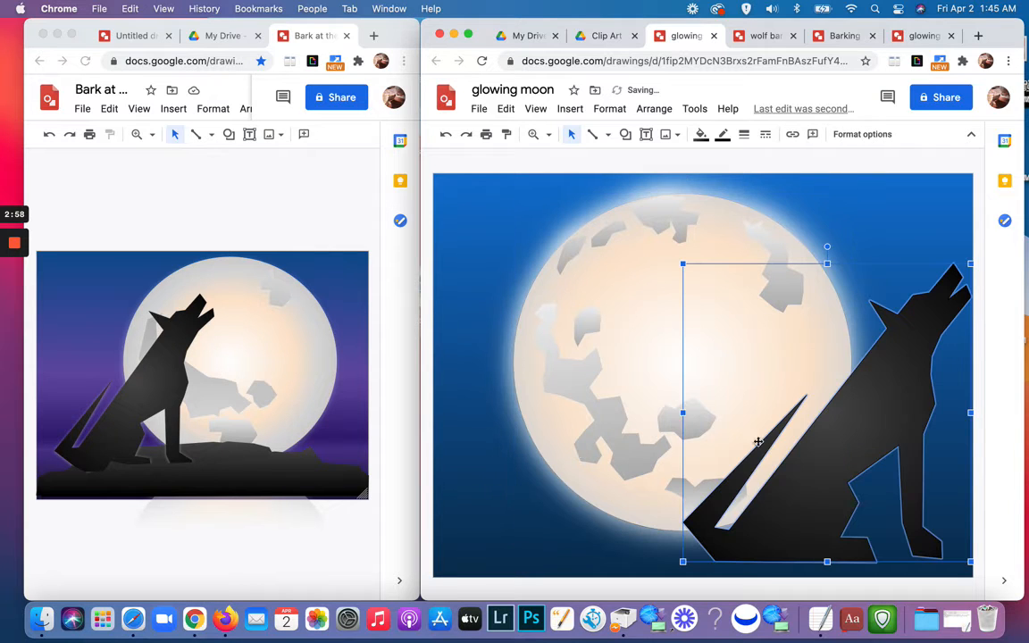
left_click_drag(734, 408, 548, 393)
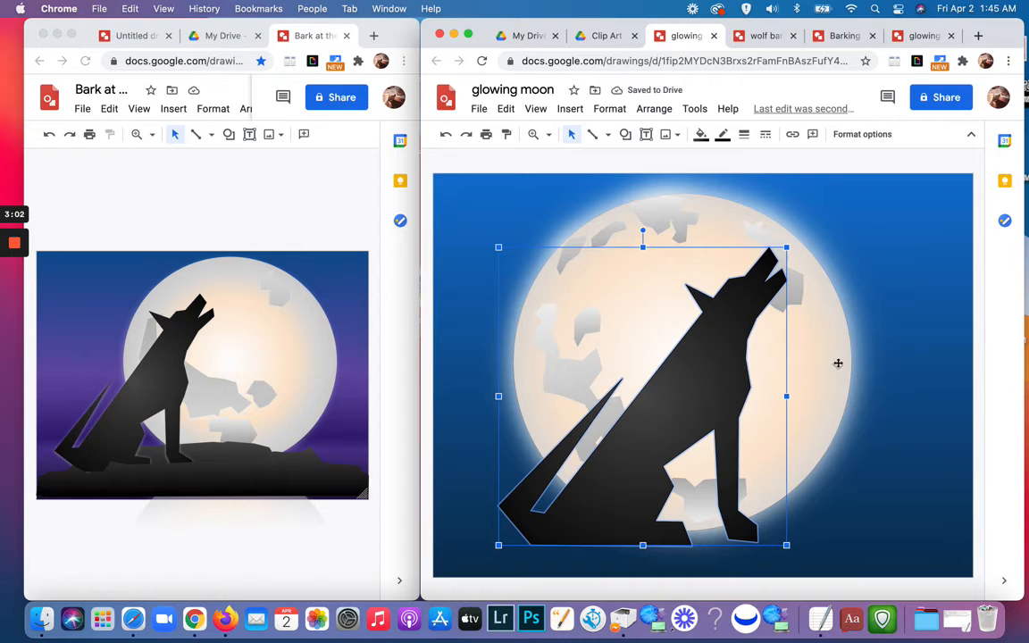
- Move the moon to the right and shift the wolf slightly up and left so it overlaps the moon's left side
left_click_drag(826, 362, 886, 361)
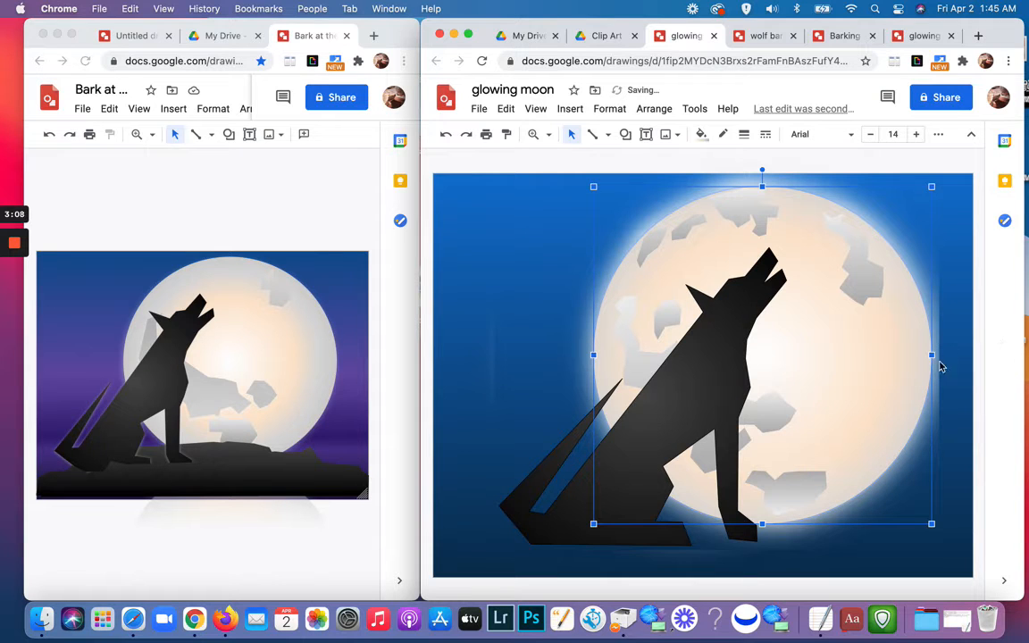
left_click(525, 400)
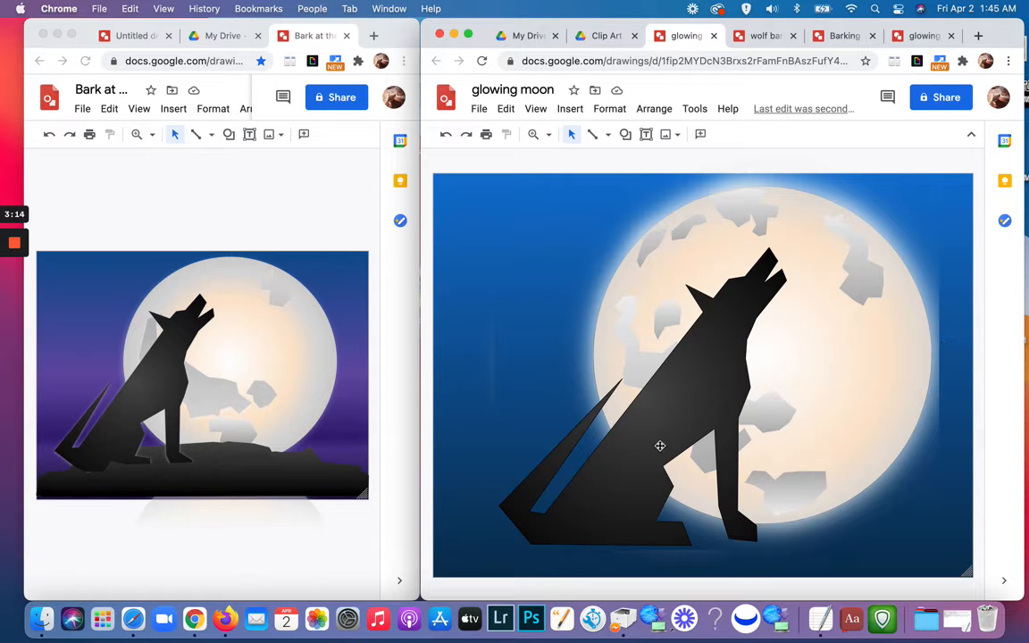
left_click_drag(659, 443, 655, 417)
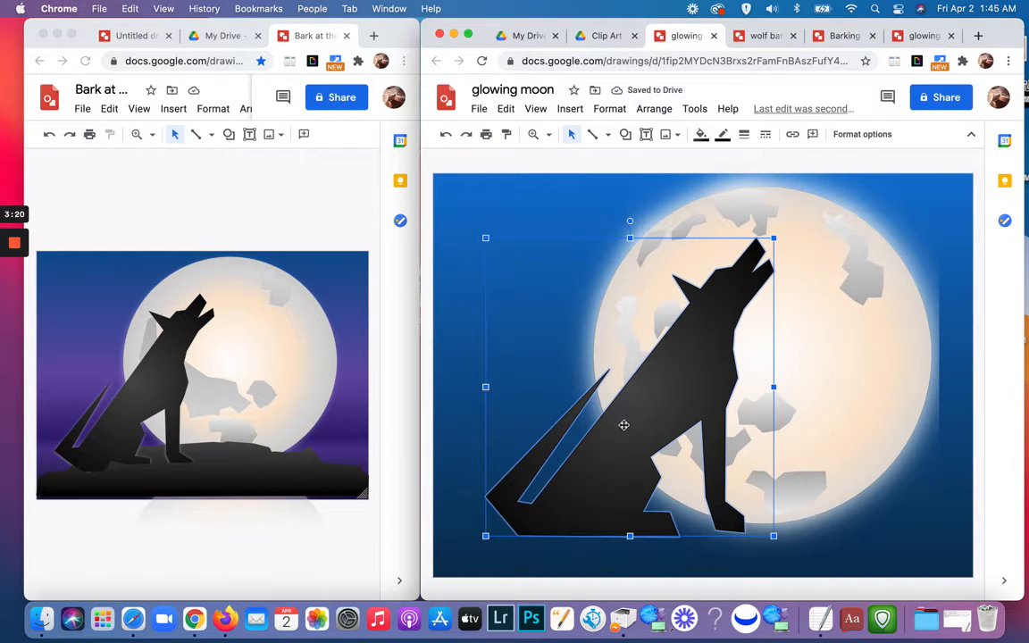
key("Left")
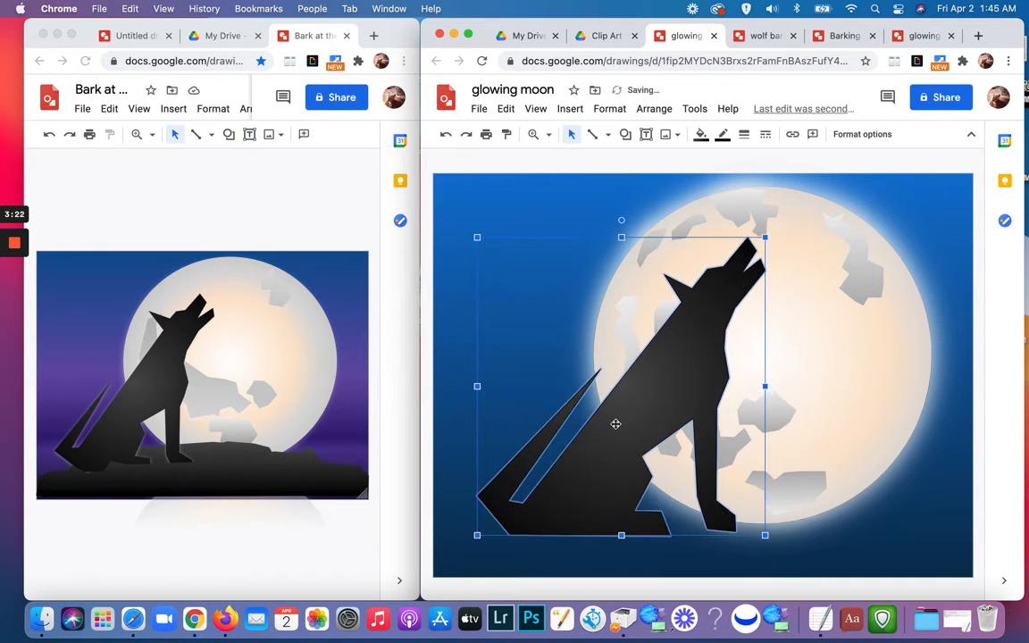
left_click(525, 228)
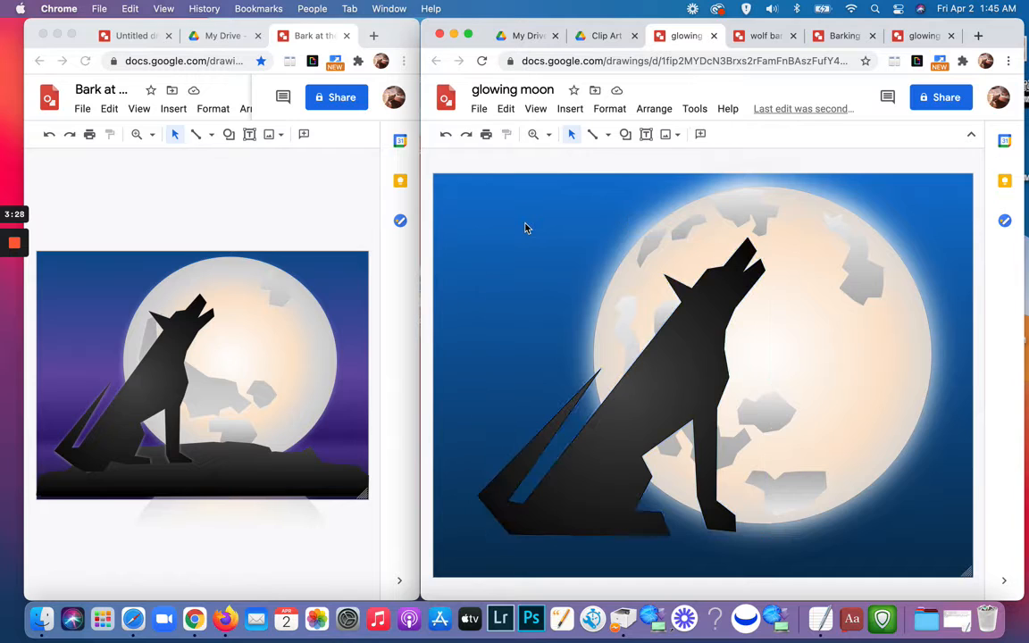
- Add four intermediate stops to the background's custom linear gradient, two in the first half and two near the end
right_click(498, 339)
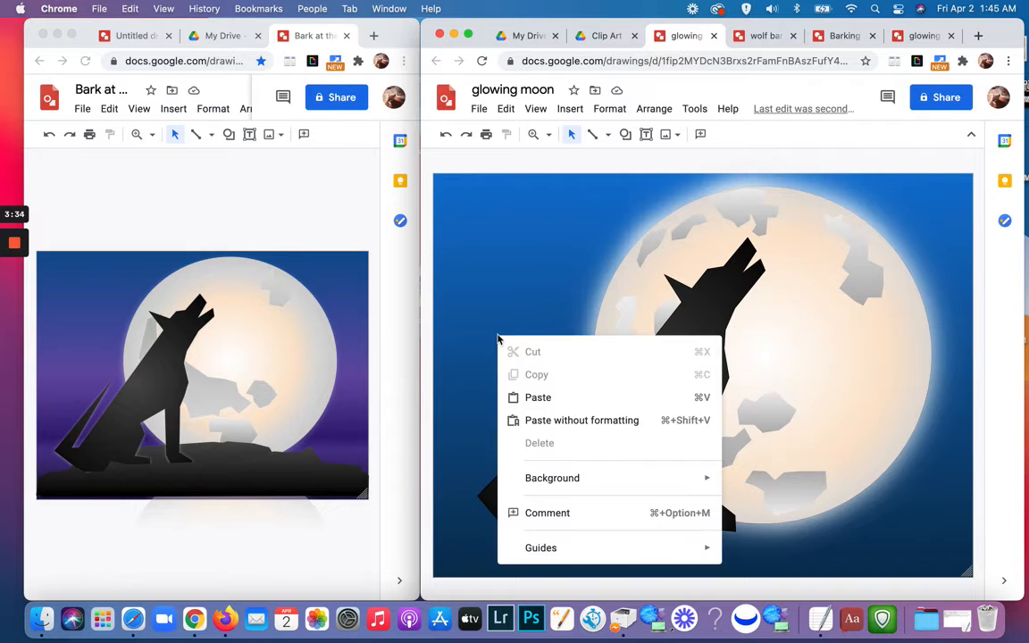
mouse_move(540, 480)
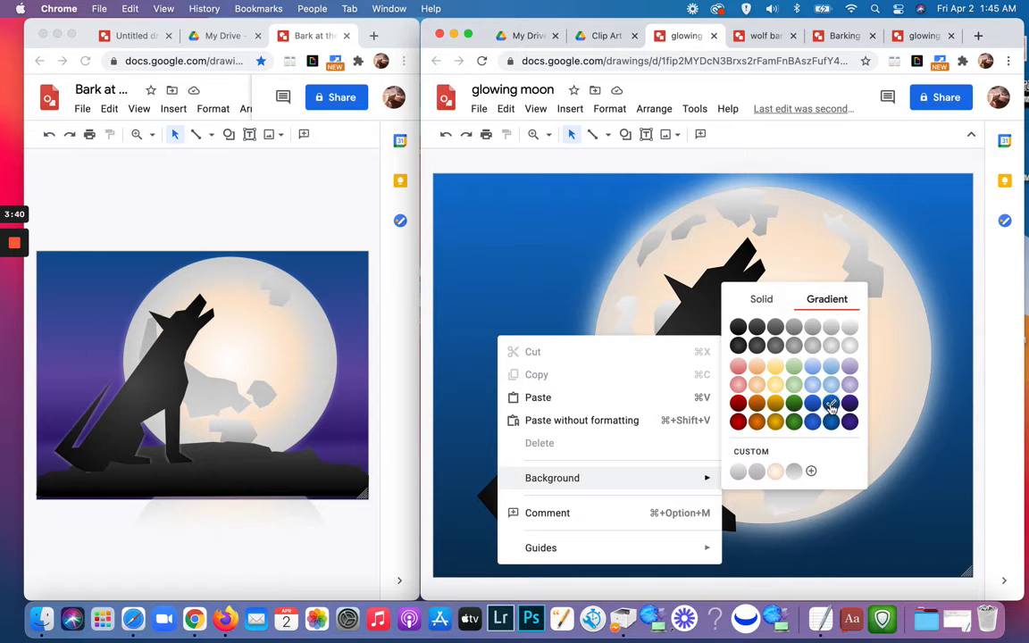
left_click(760, 453)
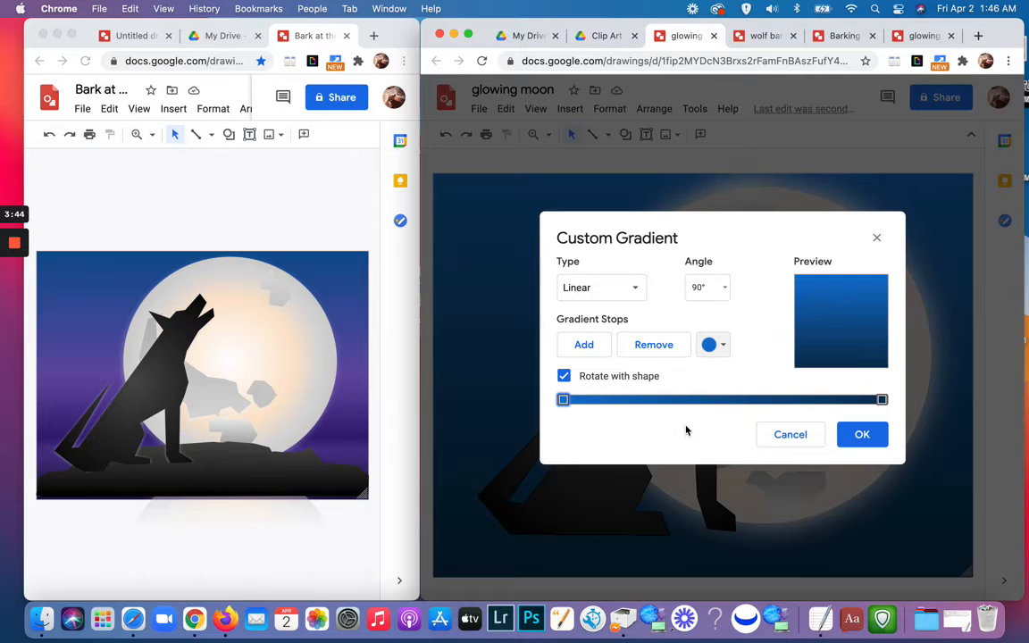
left_click(585, 348)
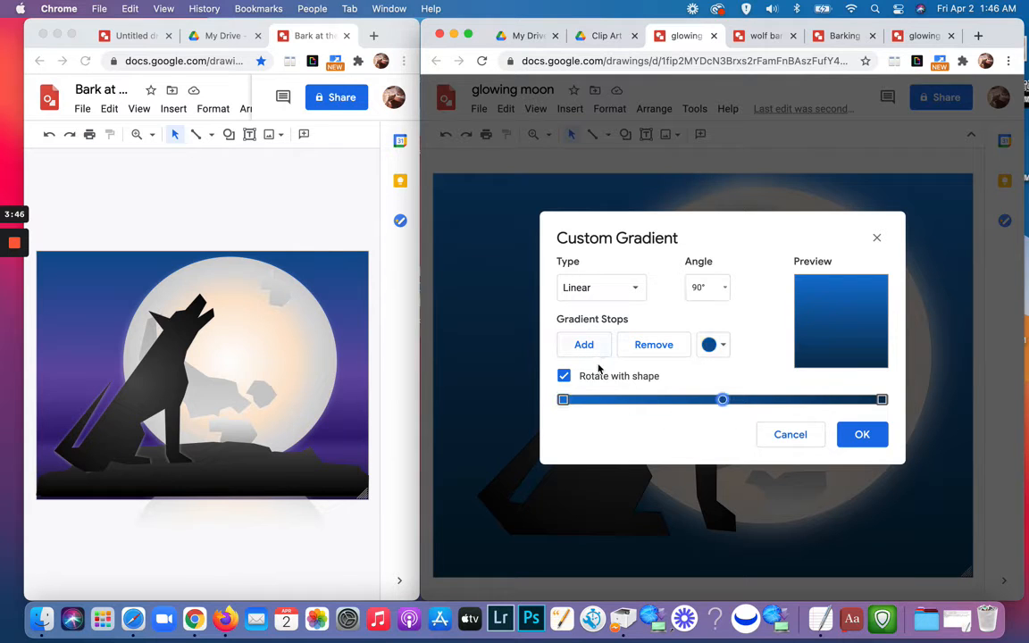
left_click_drag(722, 400, 651, 400)
left_click(585, 347)
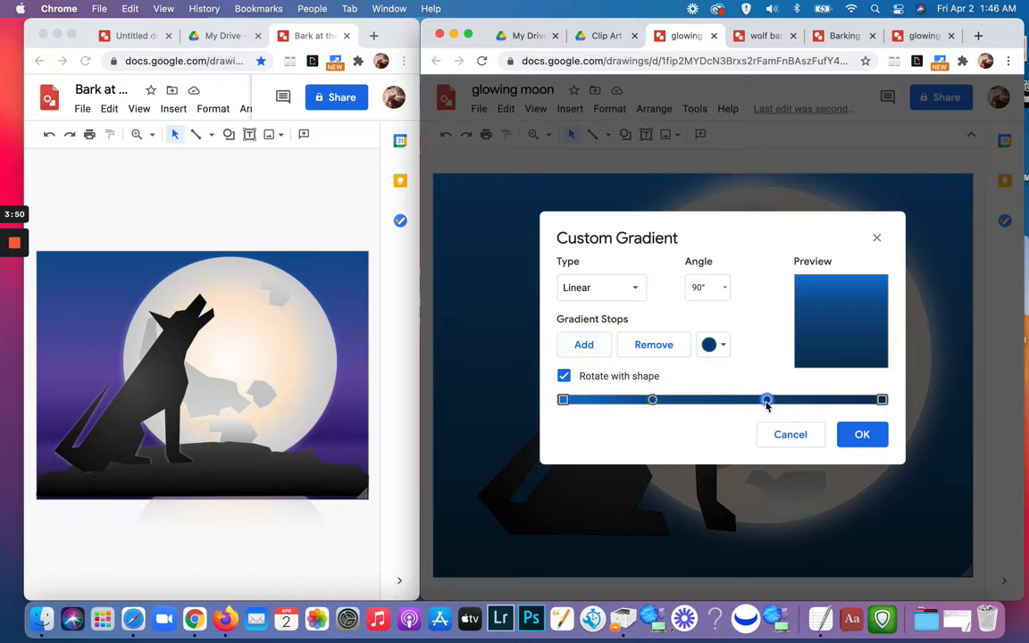
left_click_drag(766, 400, 701, 404)
left_click(591, 344)
left_click(593, 348)
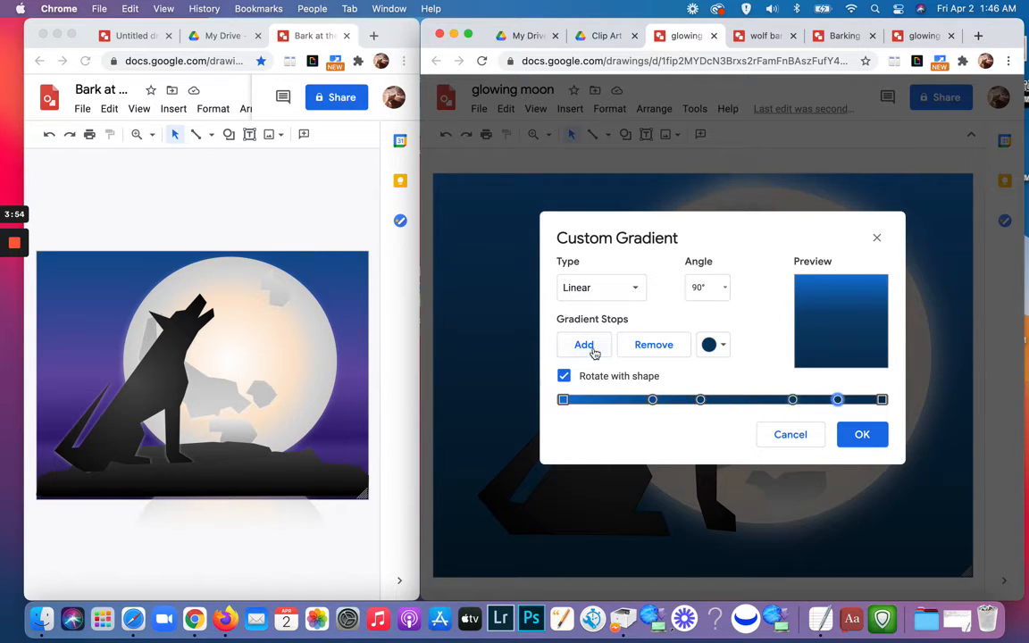
left_click_drag(836, 402, 827, 405)
- Set the third intermediate gradient stop to the darkest purple in the palette
left_click(714, 345)
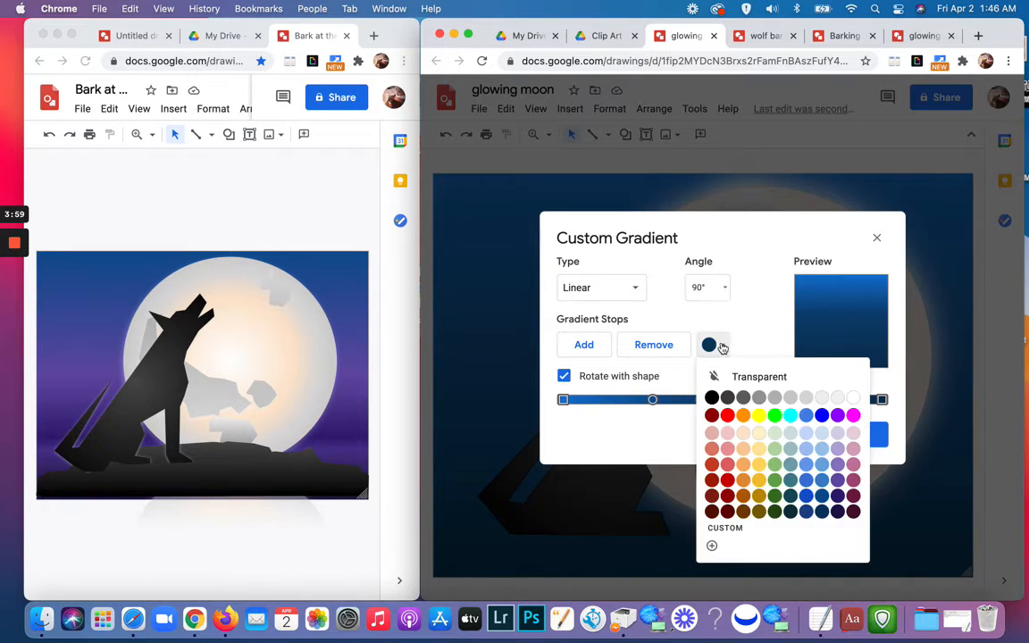
left_click(837, 480)
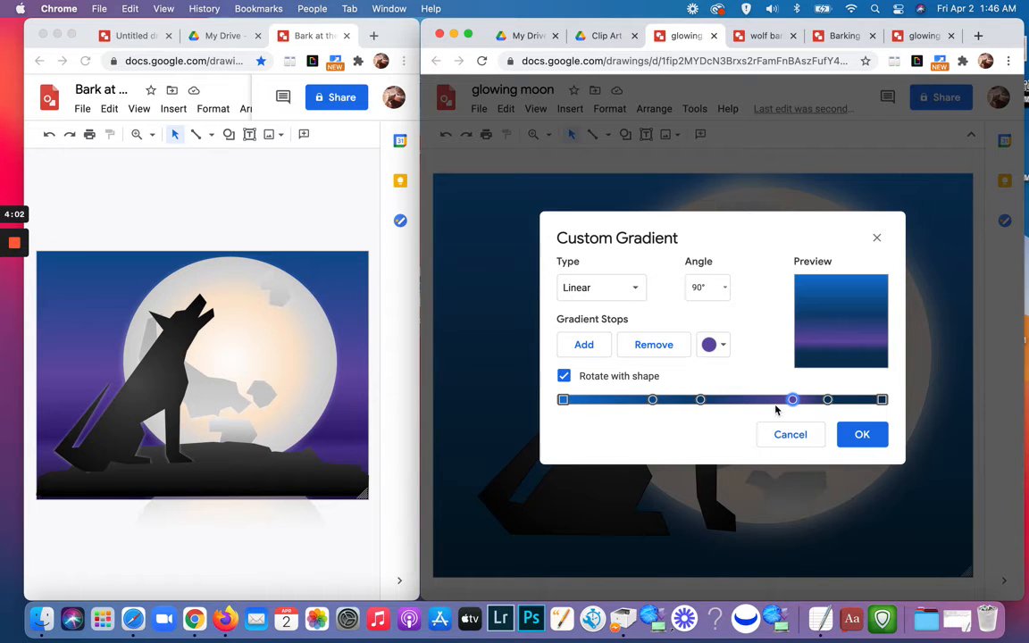
left_click(722, 347)
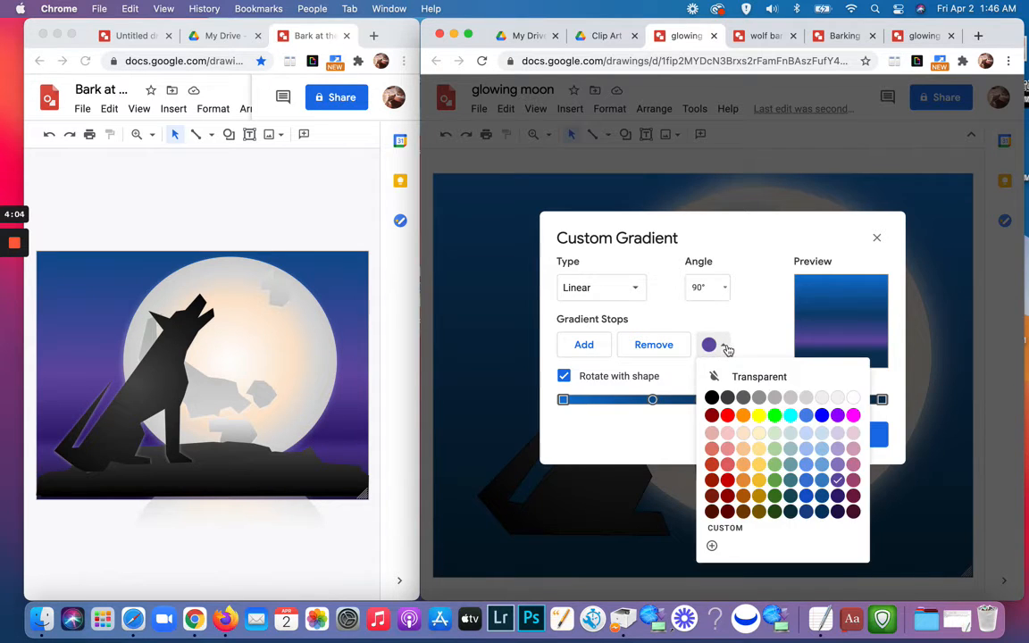
left_click(836, 496)
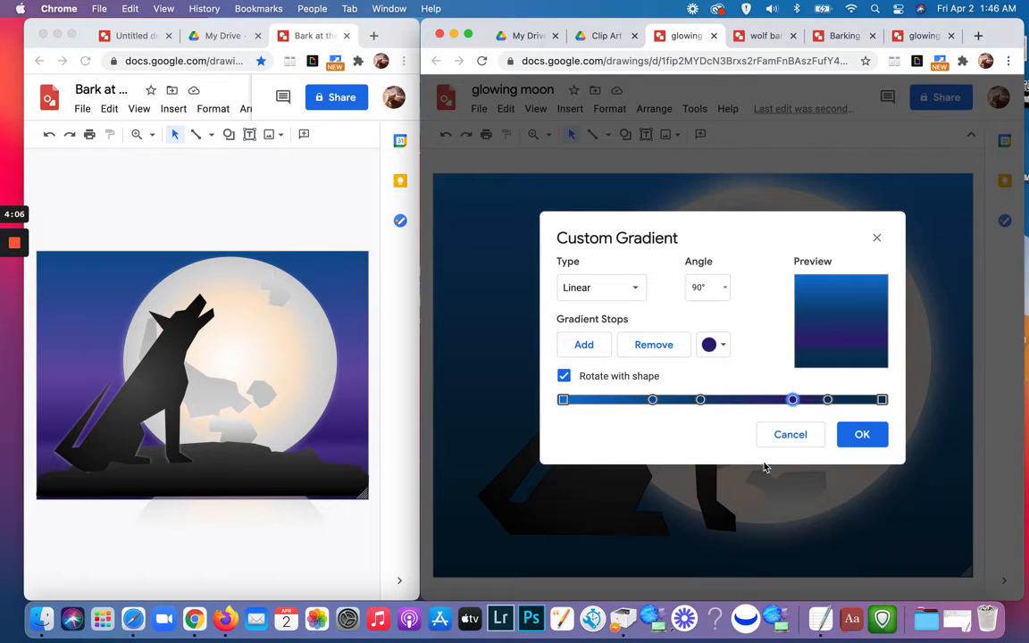
left_click(720, 346)
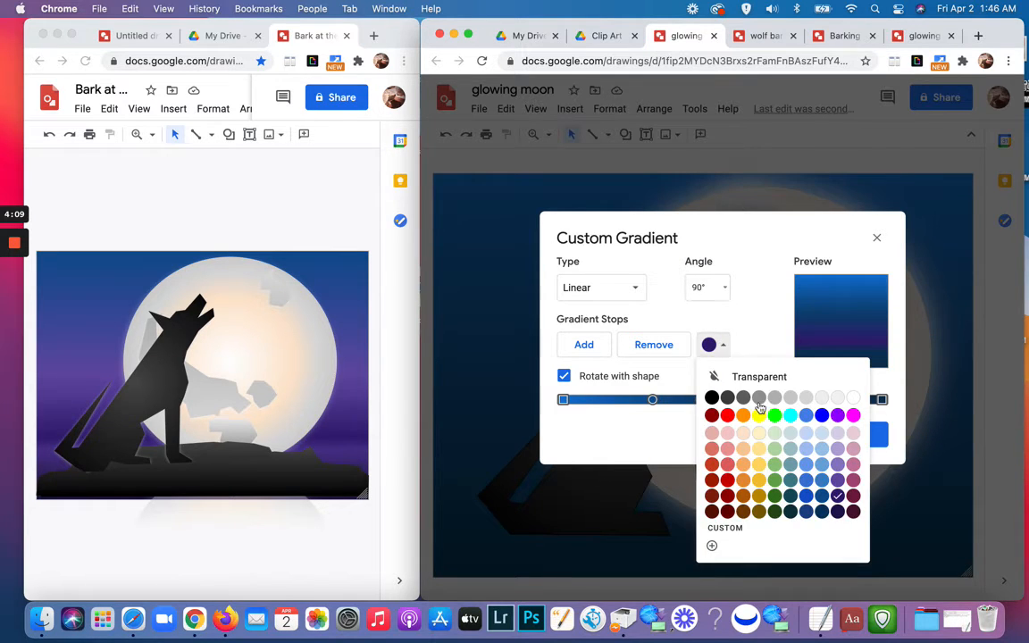
left_click(837, 512)
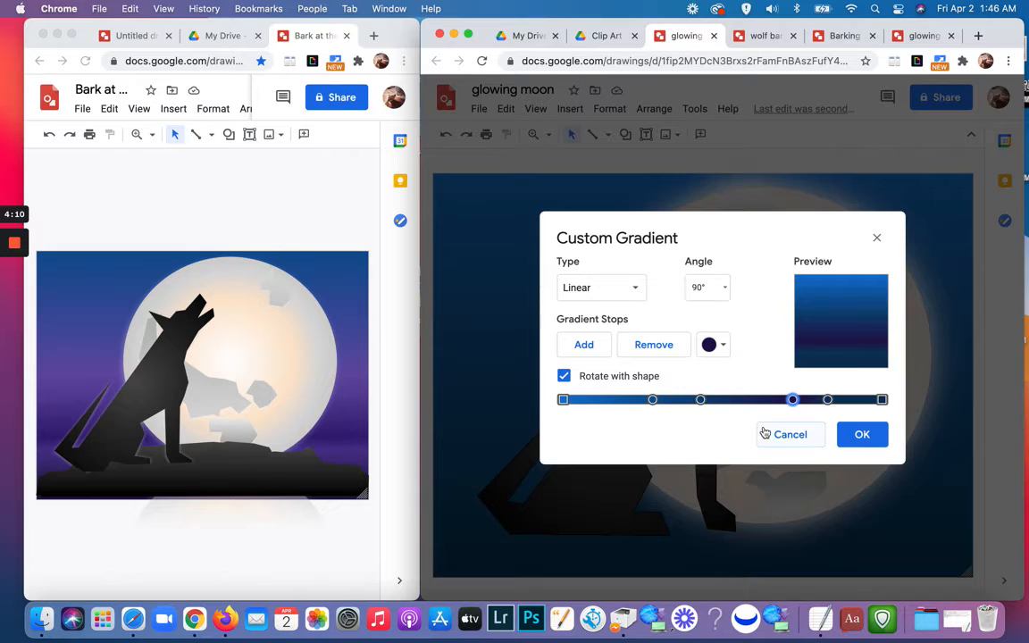
- Set the fourth intermediate gradient stop to the darkest blue and the second intermediate stop to medium purple
left_click(828, 401)
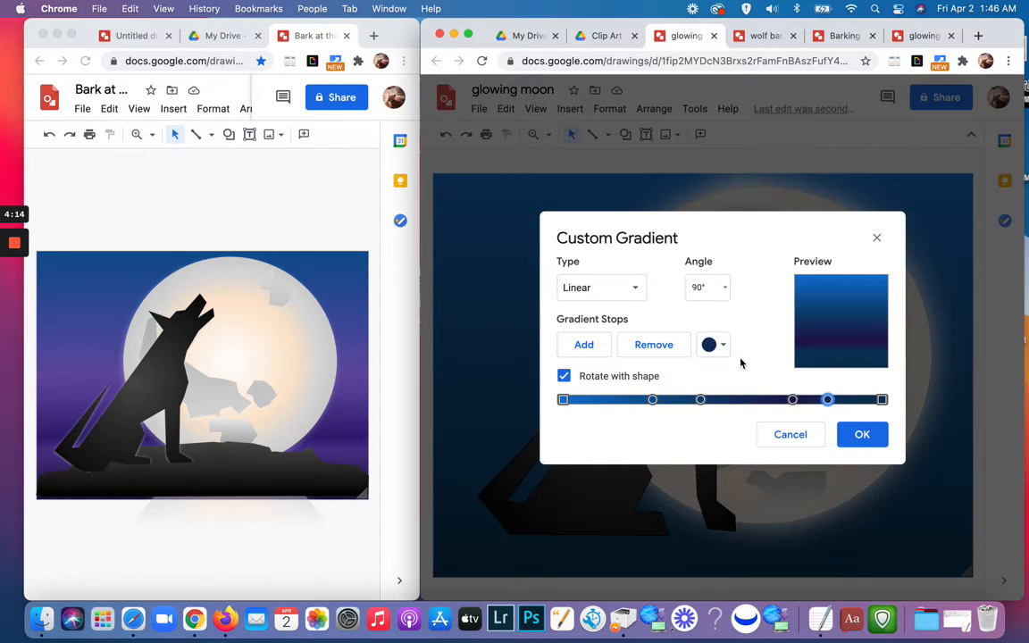
left_click(723, 346)
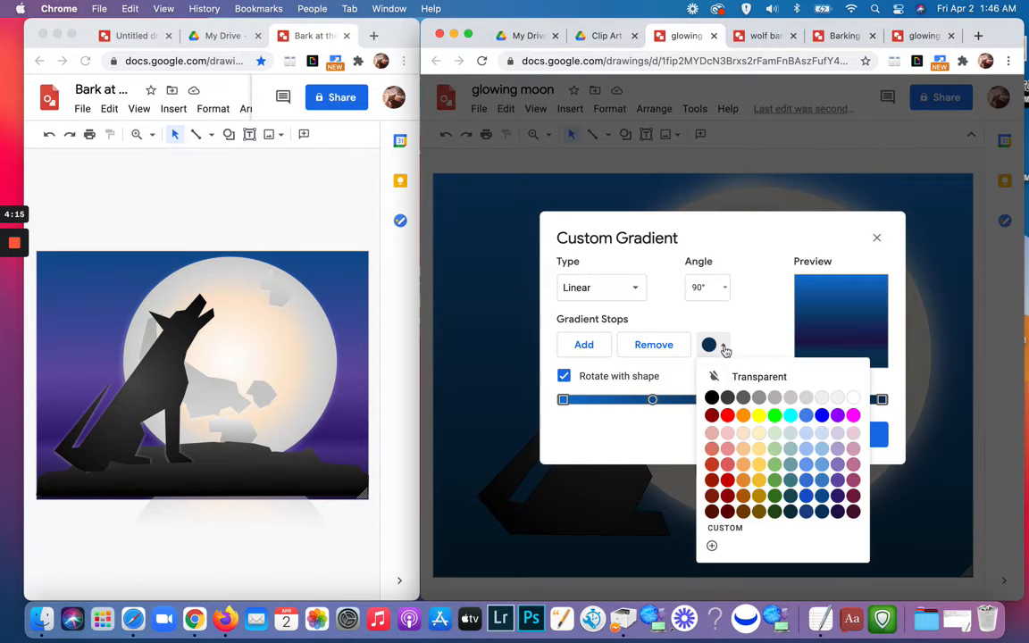
left_click(820, 510)
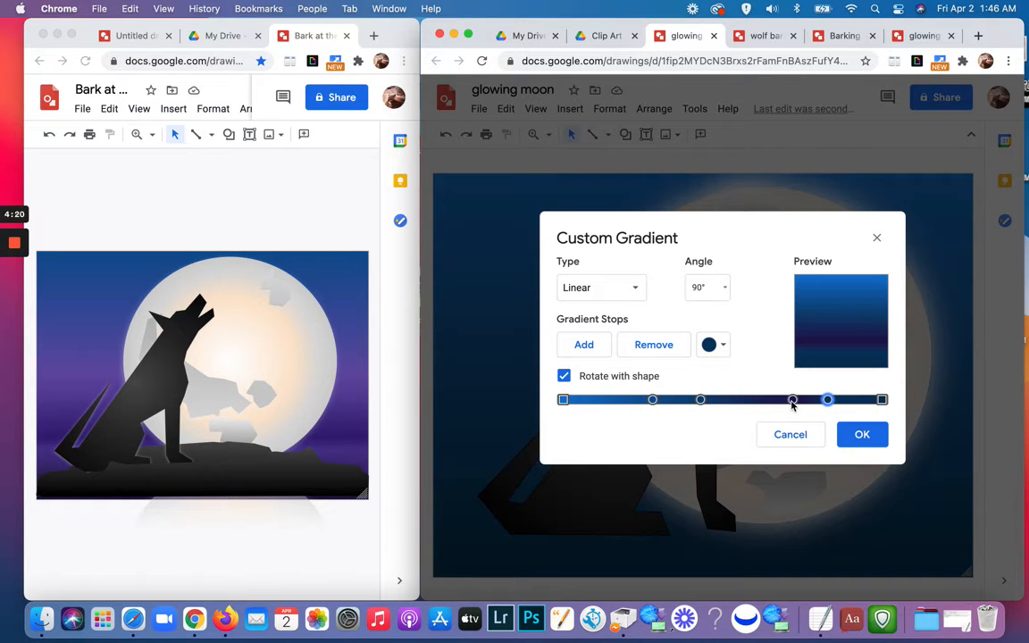
left_click(716, 345)
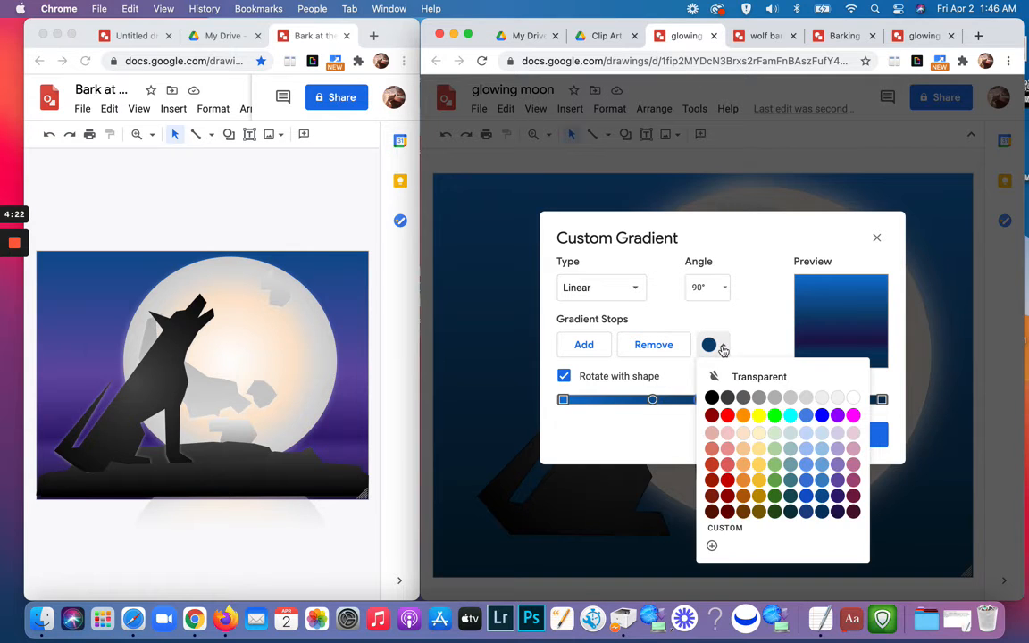
left_click(837, 479)
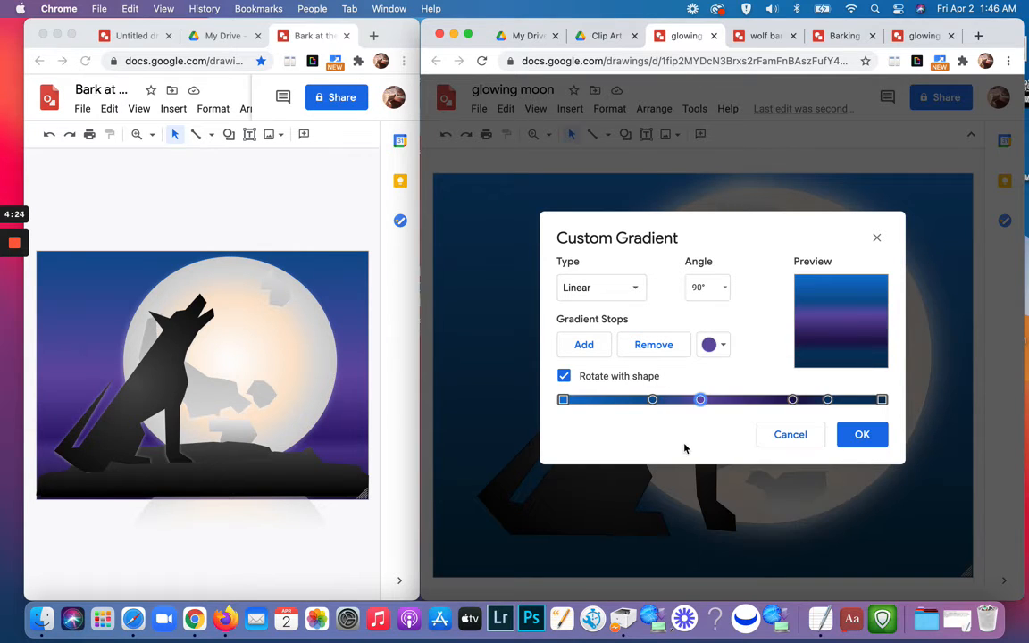
- Set the first intermediate gradient stop to medium cornflower blue and the starting stop to the darkest cornflower blue
left_click(652, 399)
left_click(720, 346)
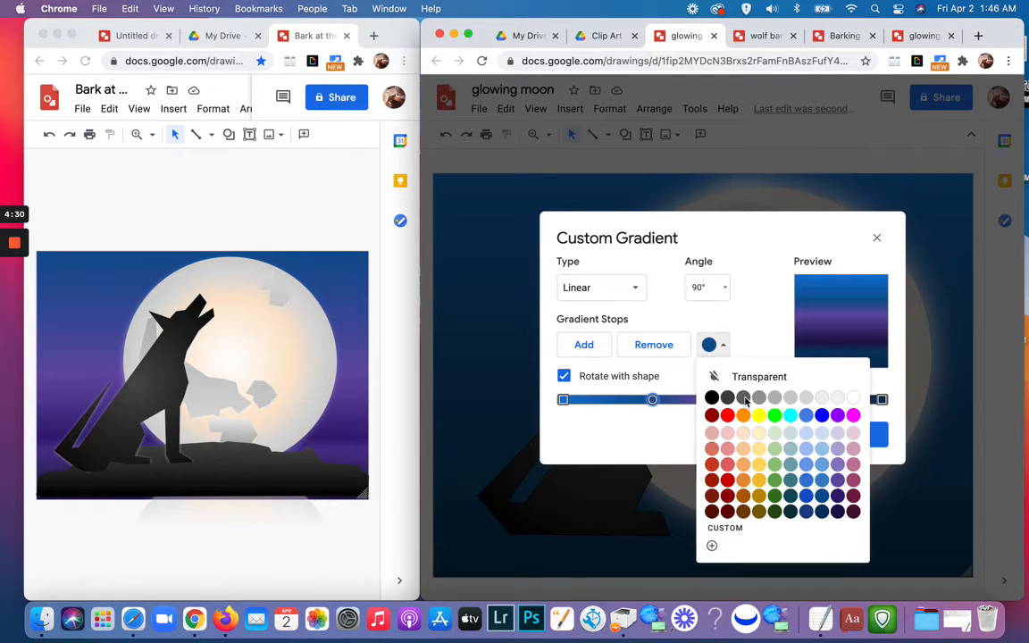
left_click(805, 482)
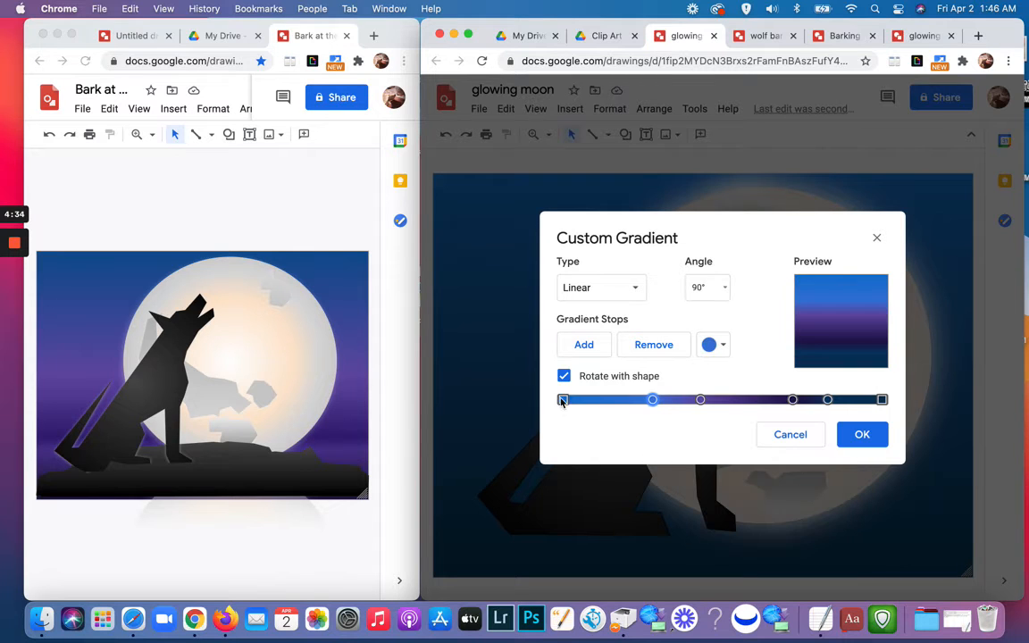
left_click(721, 346)
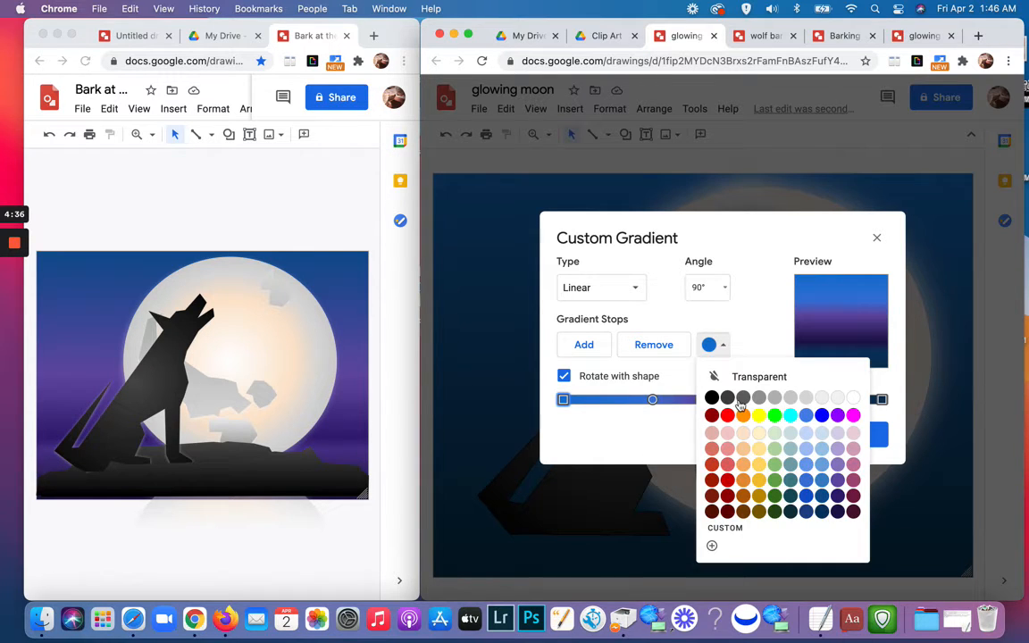
left_click(806, 512)
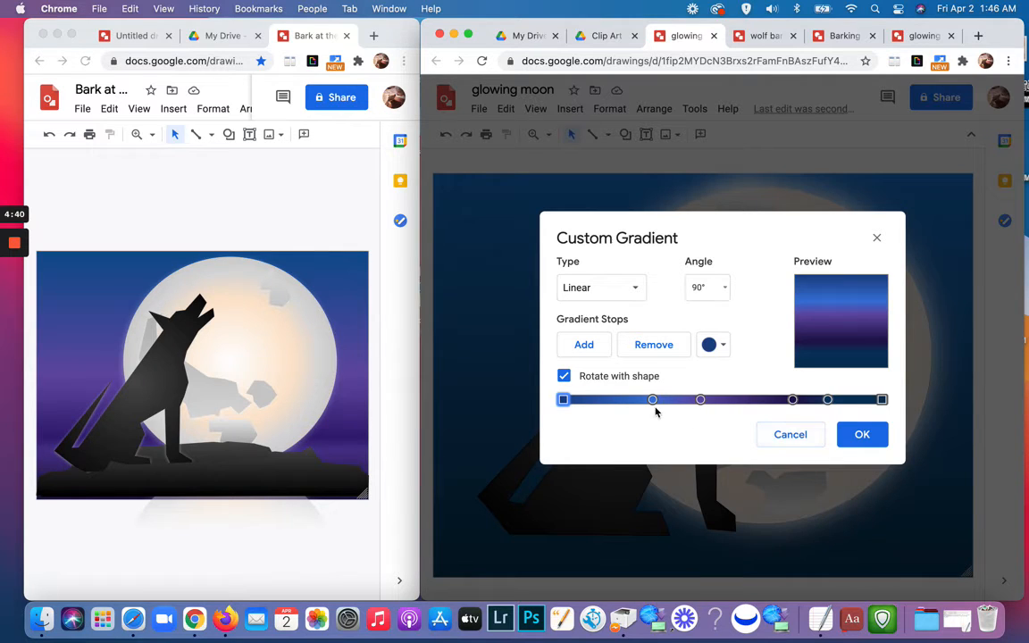
- Shift the first intermediate gradient stop slightly toward the start and recolor it with the second-darkest shade of blue
mouse_move(652, 399)
left_mouse_down()
mouse_move(634, 400)
mouse_move(694, 402)
mouse_move(643, 400)
left_mouse_up()
left_click(721, 346)
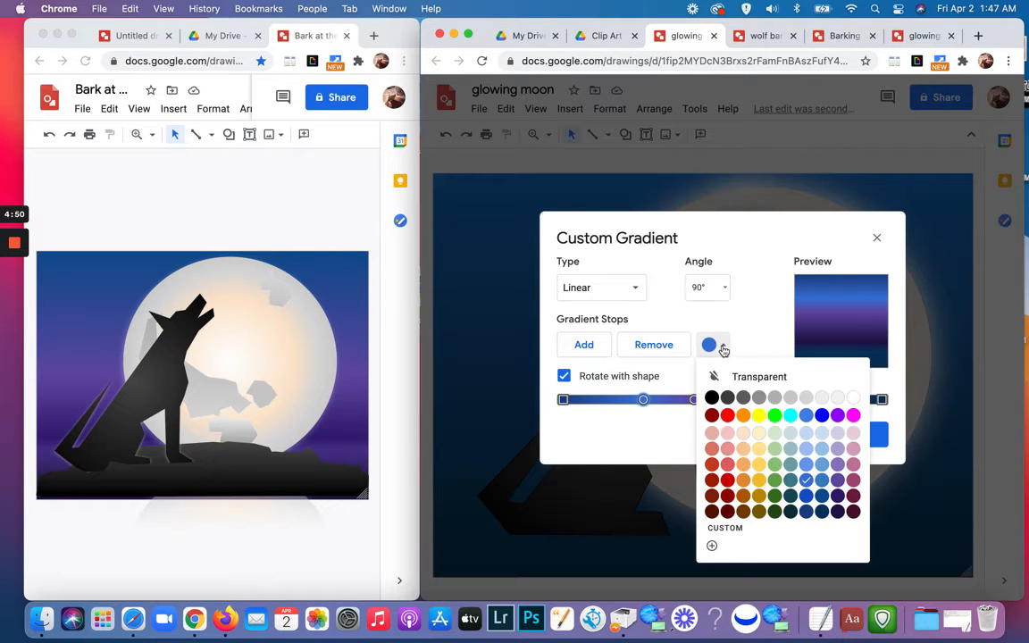
left_click(805, 496)
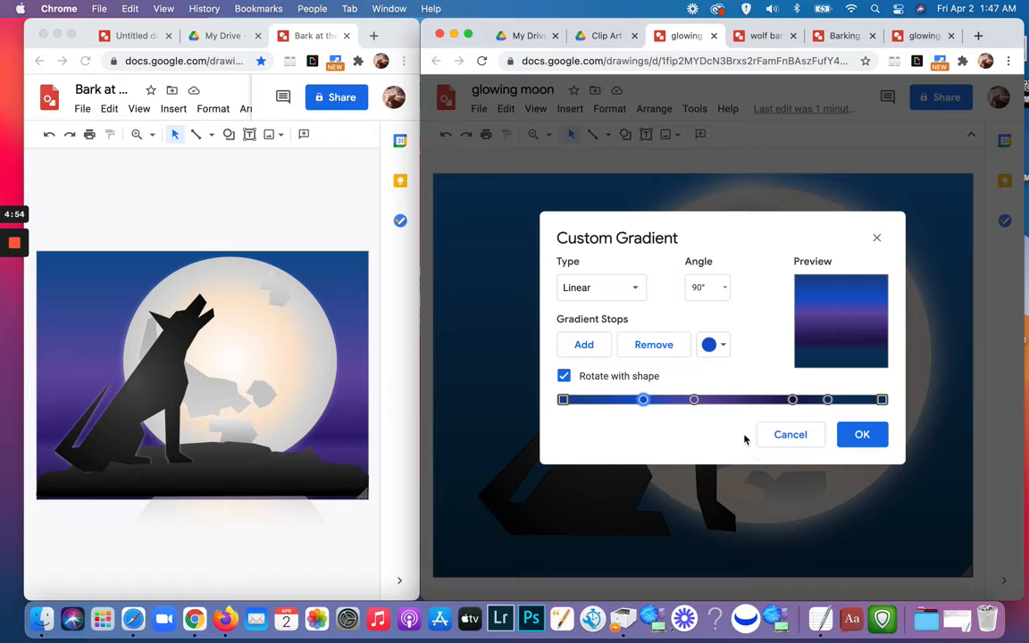
left_click(722, 345)
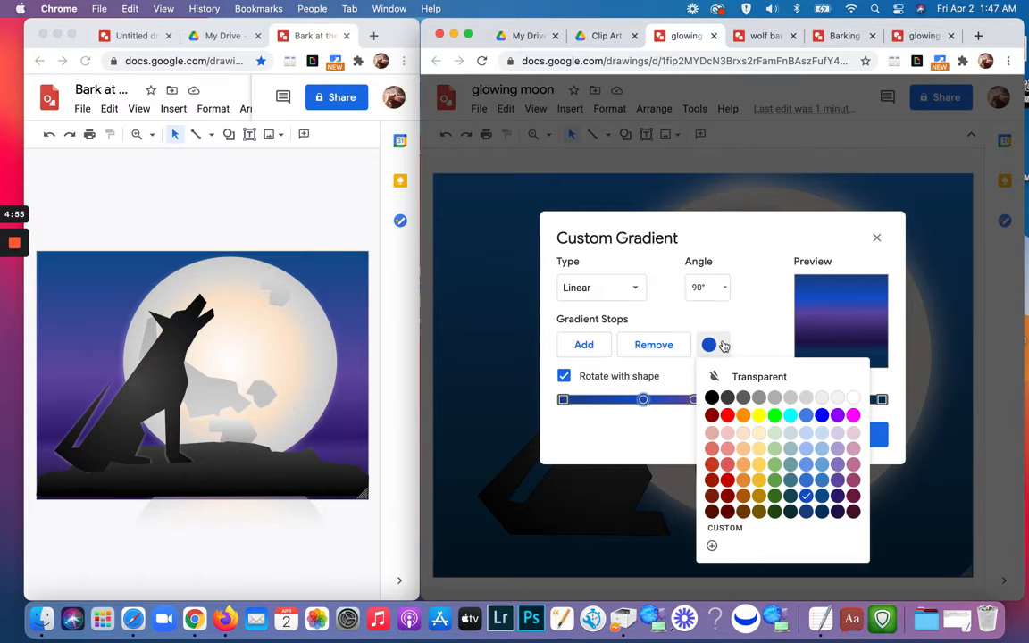
left_click(820, 498)
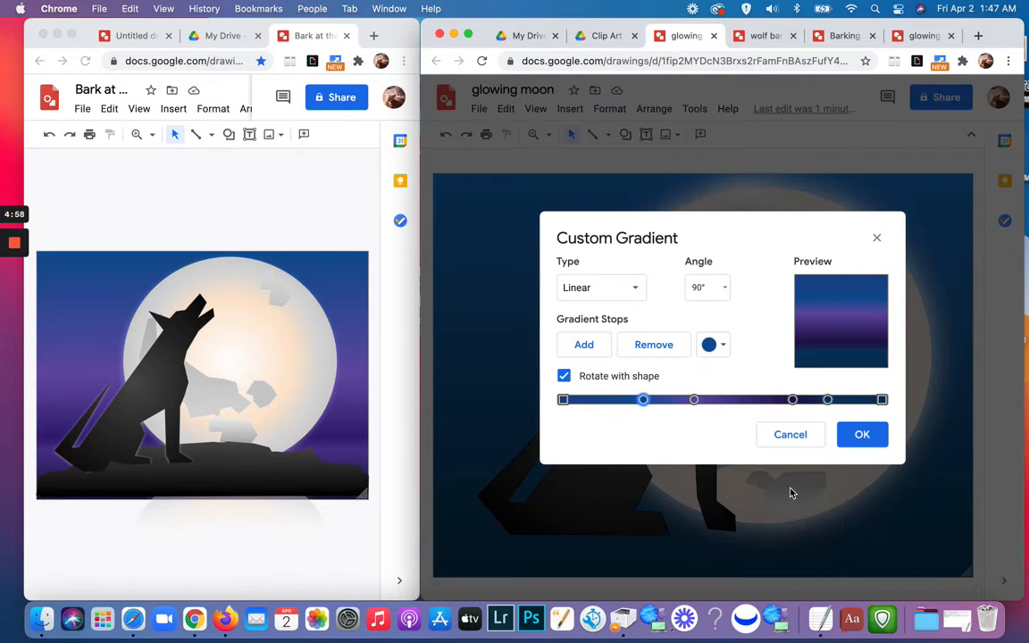
- Nudge the medium purple stop slightly toward the end, move the darkest purple stop closer to the middle, and apply the gradient
left_click_drag(696, 401, 701, 401)
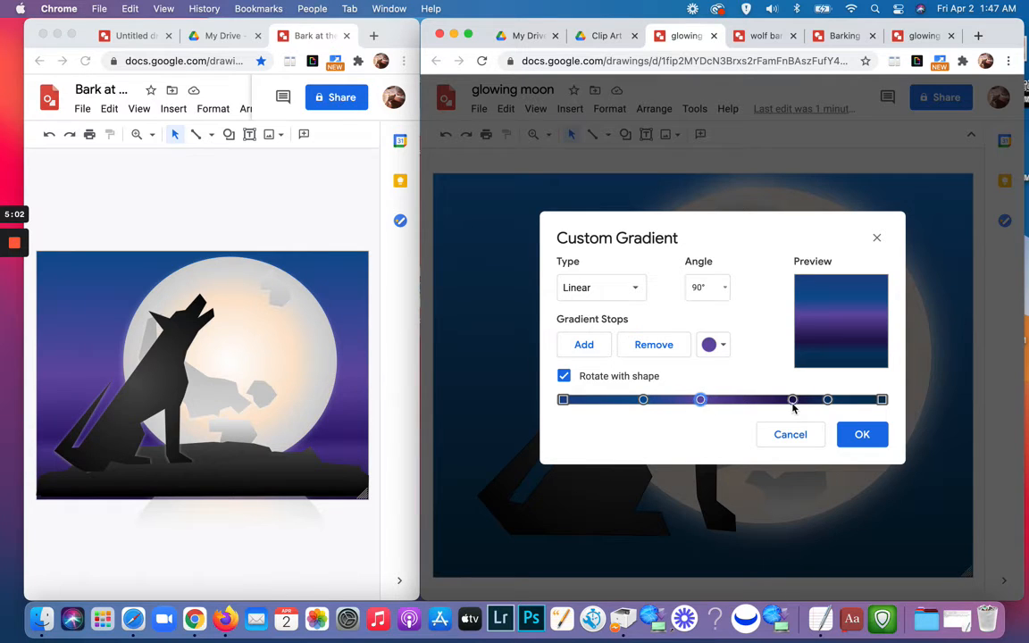
left_click_drag(792, 400, 768, 405)
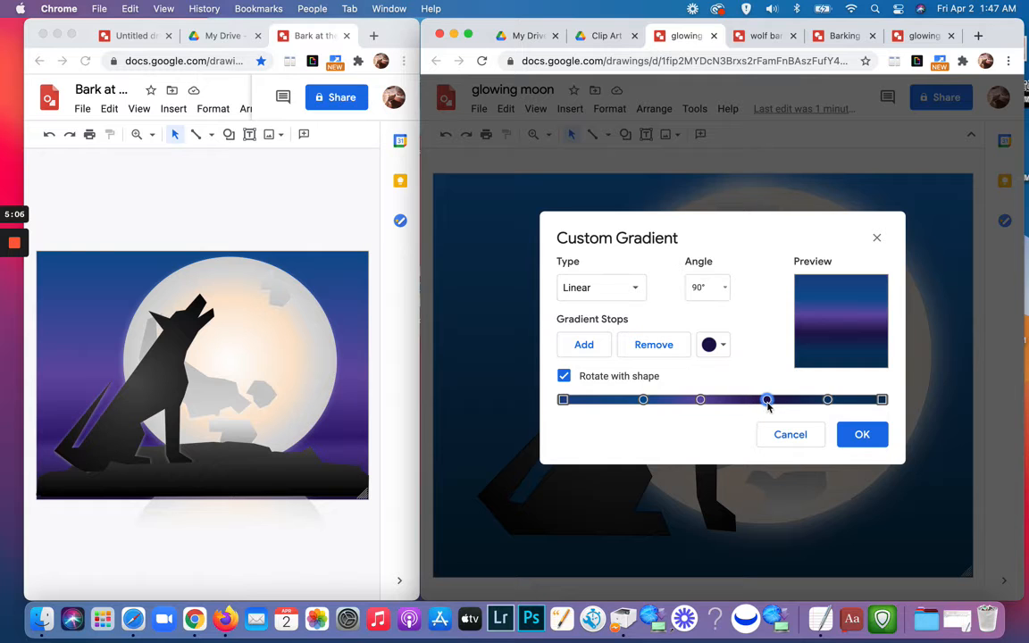
left_click(871, 436)
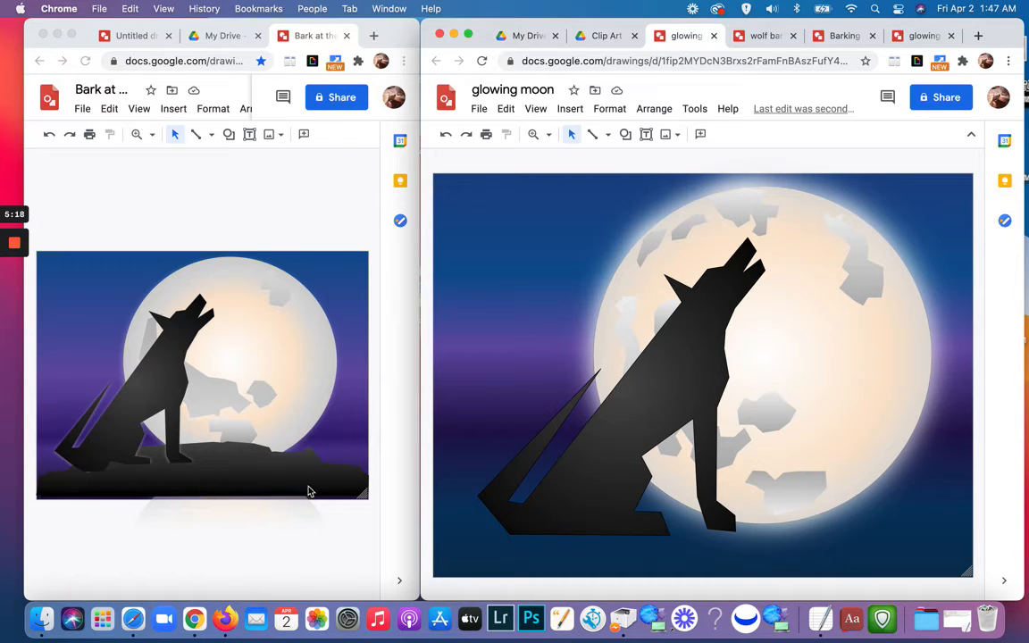
- Draw an open, uneven polyline for the rocky ridge from the canvas's left edge, past the wolf's feet, to below the moon's right side
left_click(608, 136)
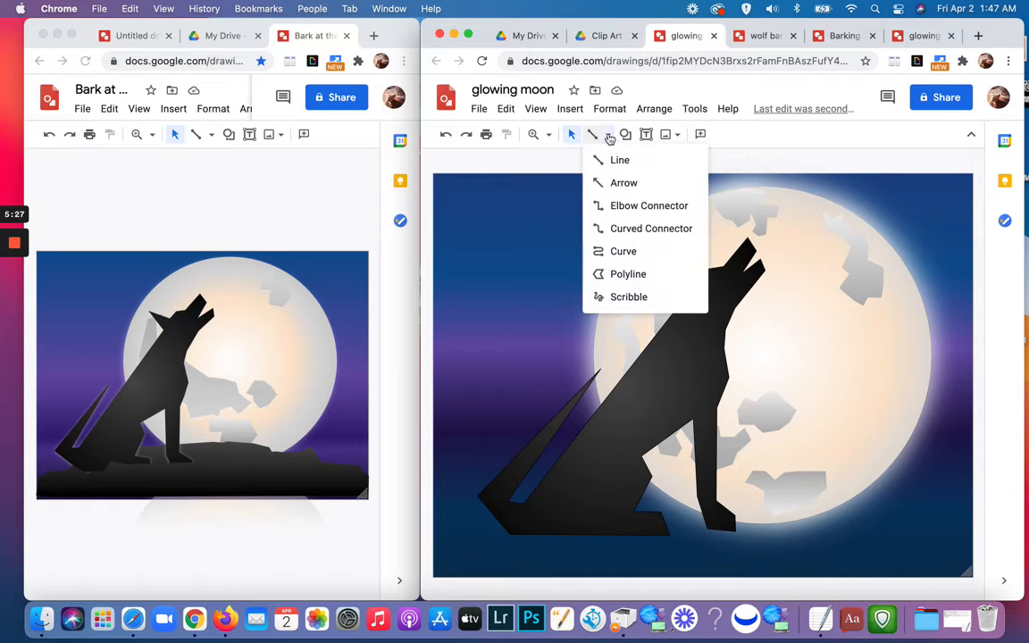
left_click(608, 274)
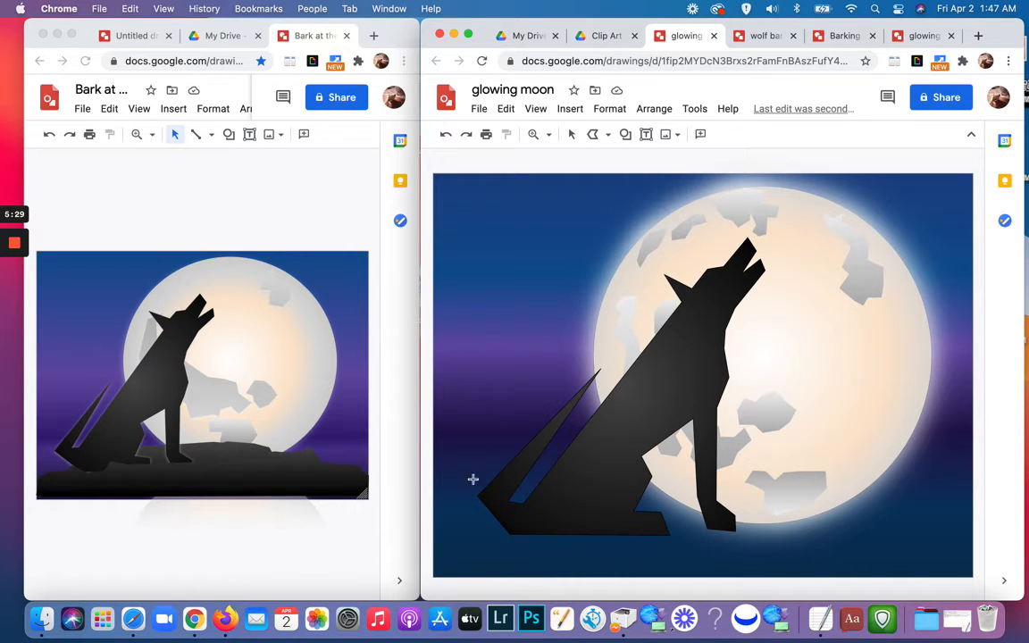
left_click(435, 535)
left_click(491, 528)
left_click(523, 517)
left_click(553, 510)
left_click(620, 537)
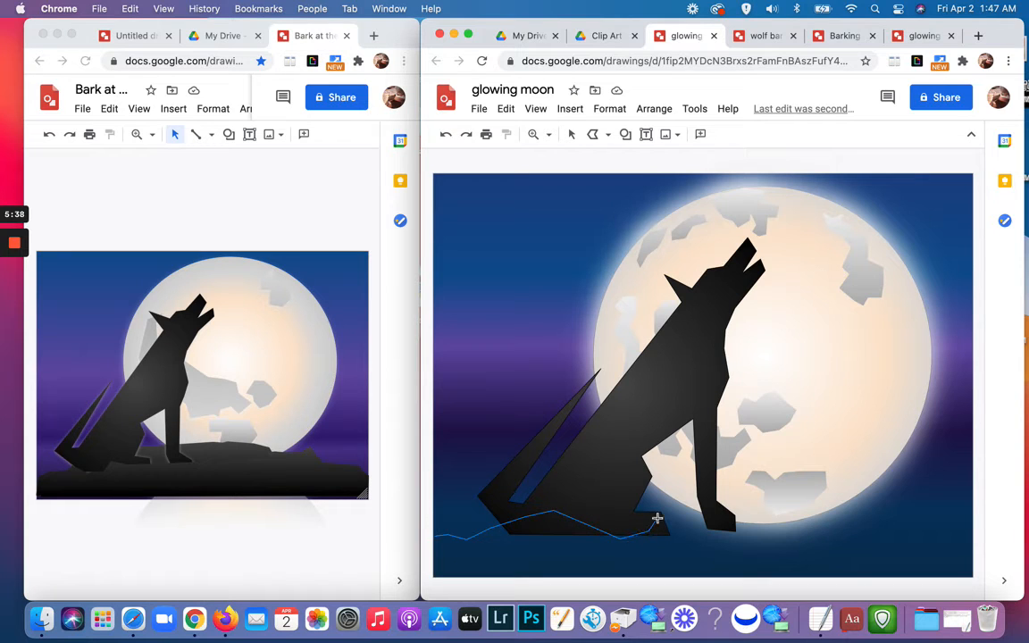
left_click(657, 518)
left_click(865, 513)
double_click(876, 518)
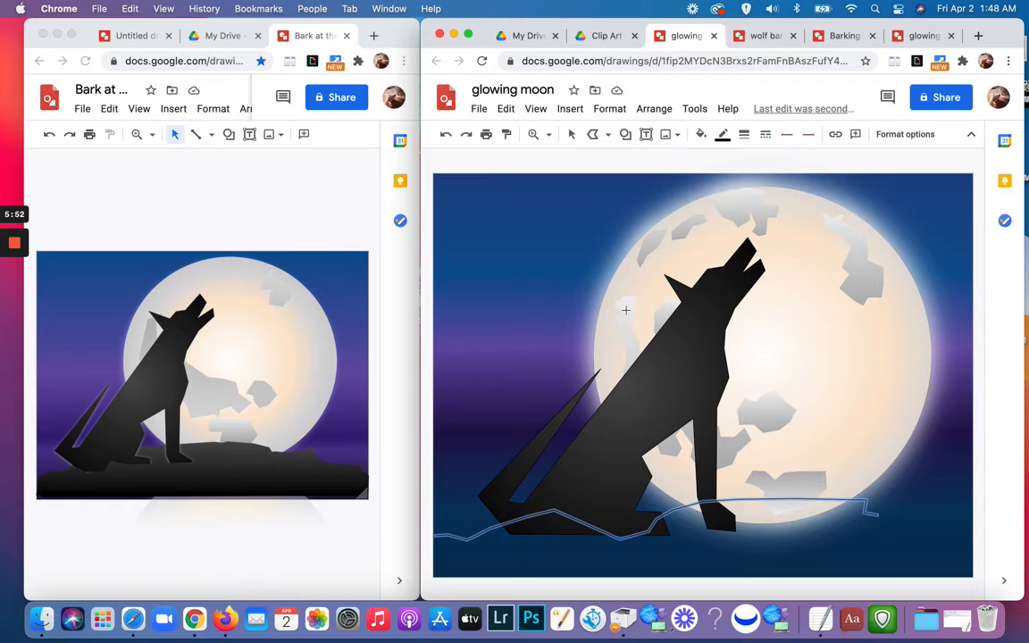
- Fill the ridge polyline with the darkest radial gradient preset and return to the Select tool
left_click(702, 136)
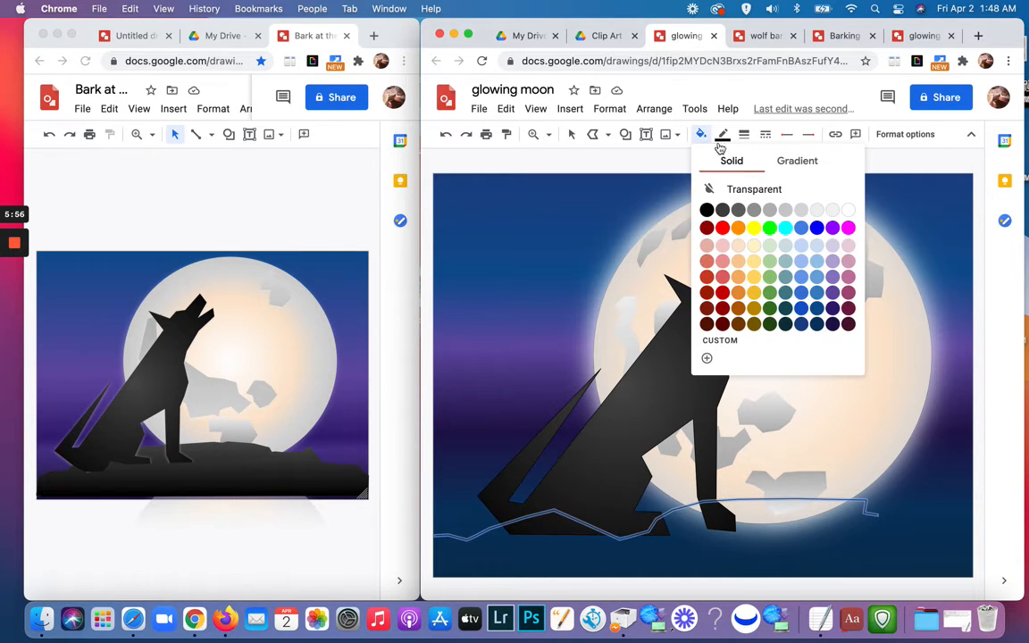
left_click(806, 162)
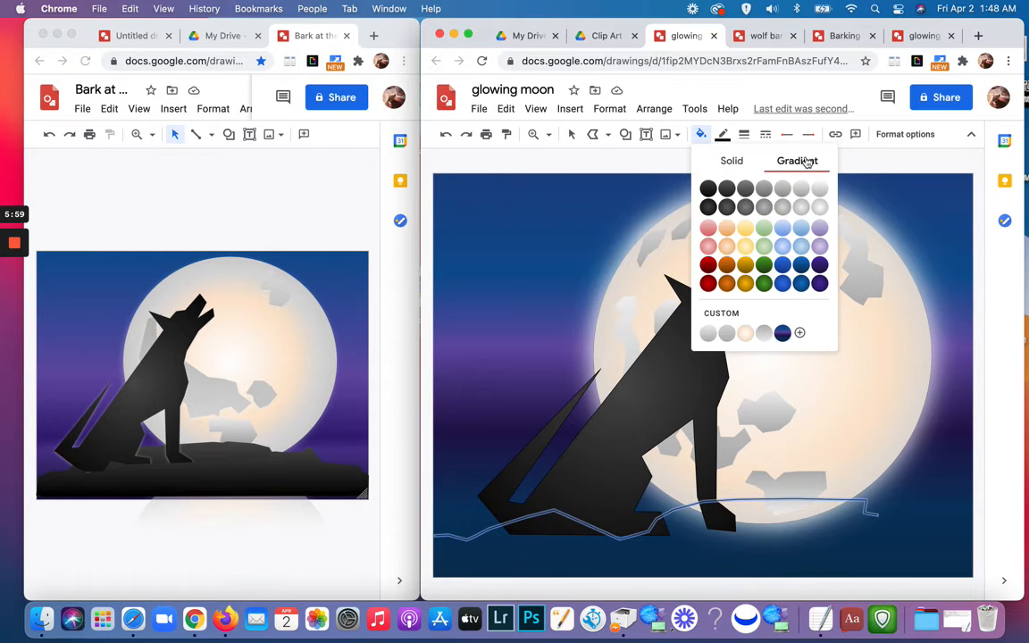
left_click(708, 208)
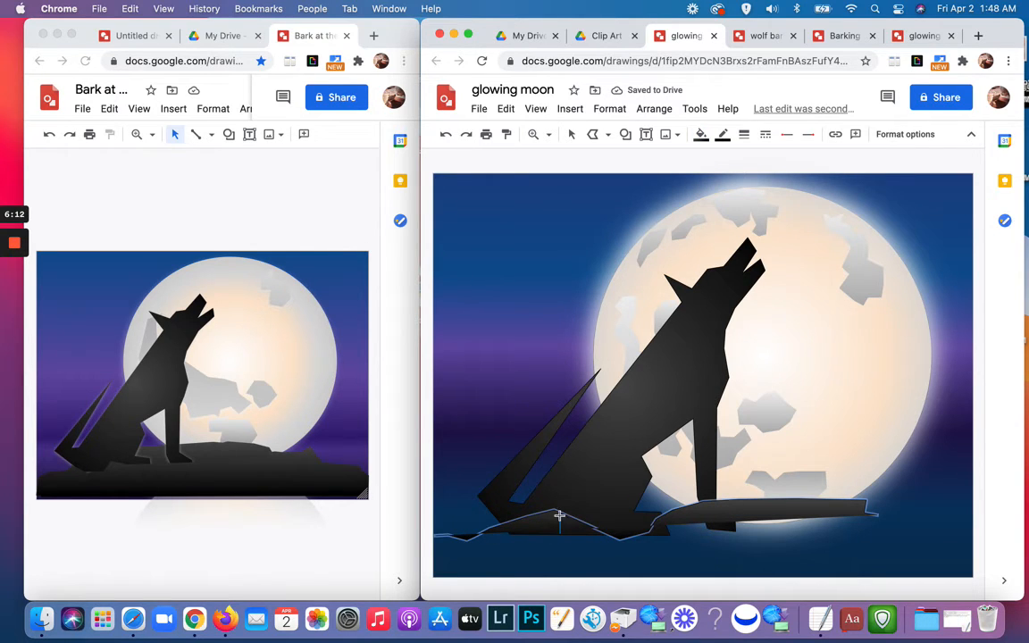
left_click(559, 515)
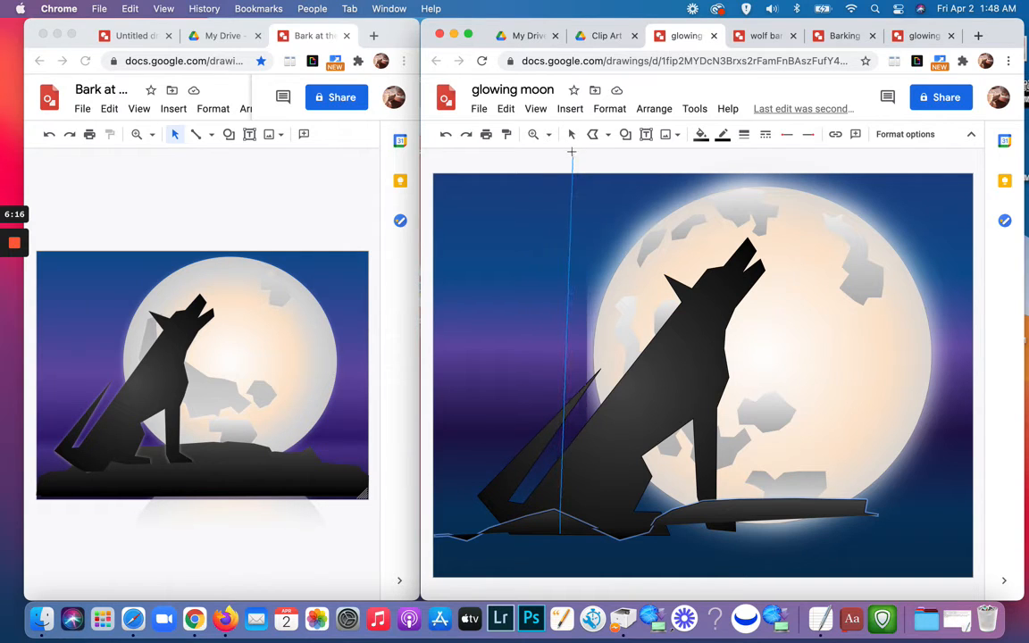
left_click(572, 136)
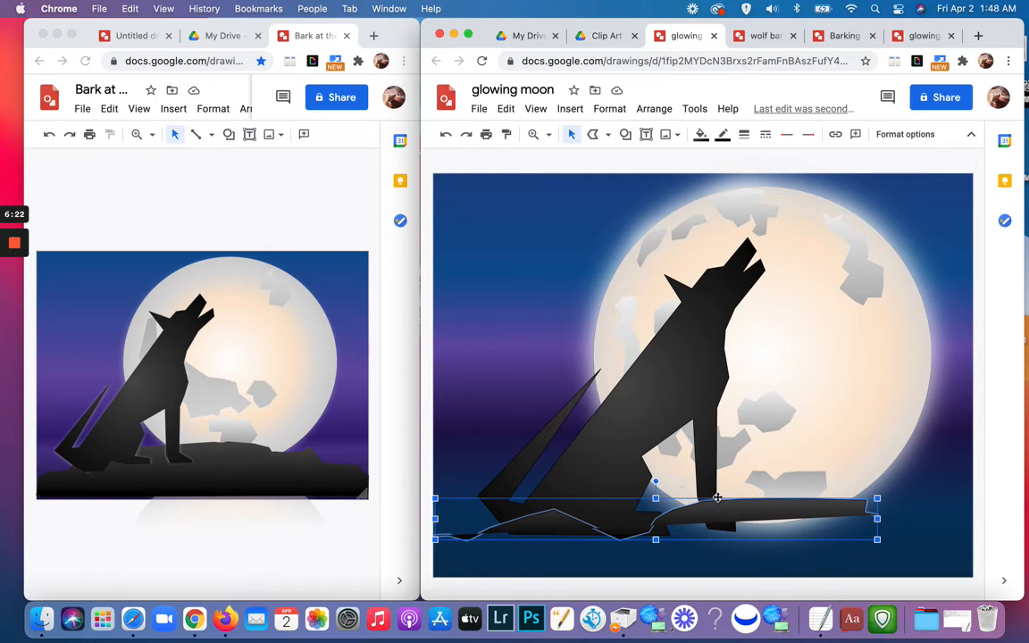
- Send the ridge shape backward one level so it sits behind the wolf, and deselect it
left_click(653, 111)
mouse_move(664, 135)
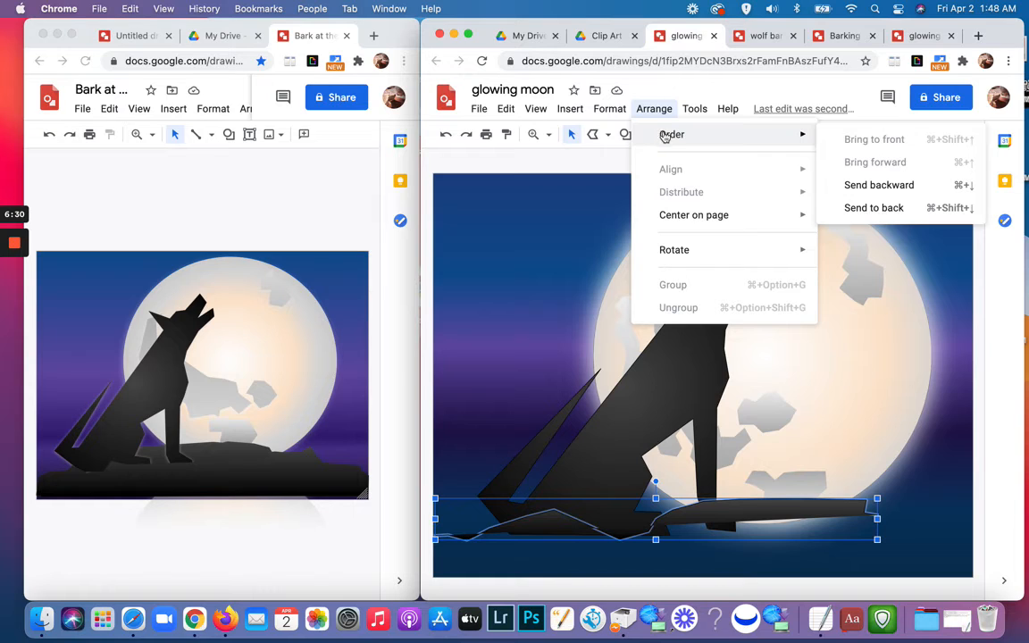
left_click(855, 187)
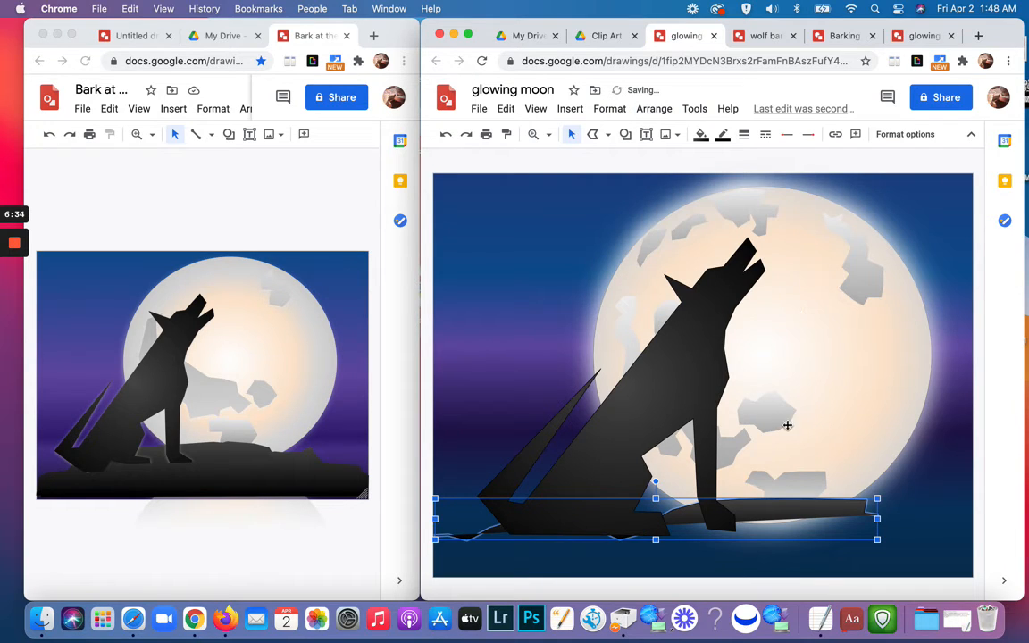
left_click(947, 415)
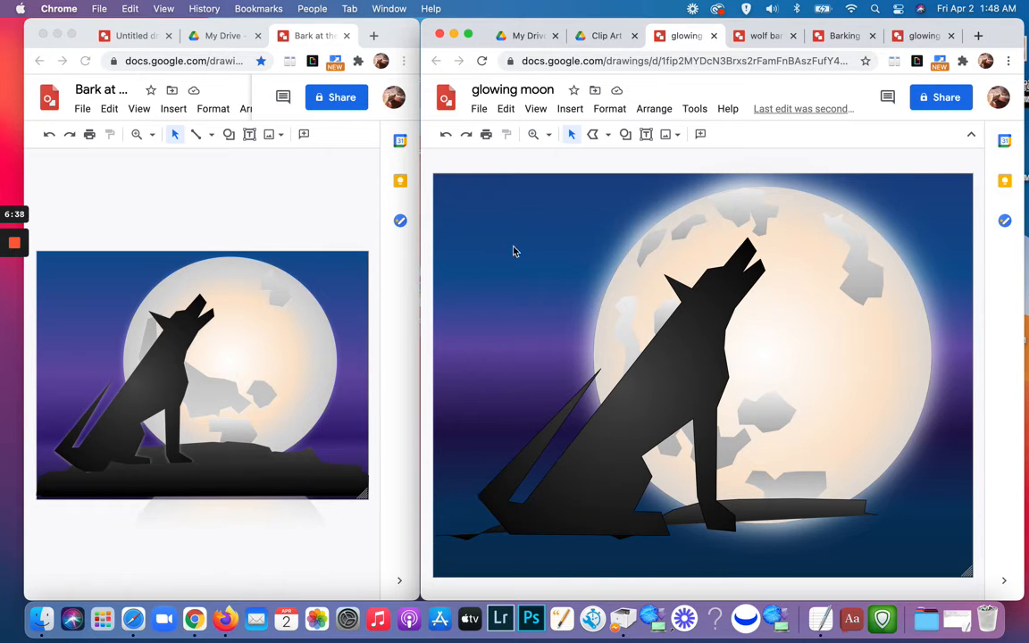
- Draw a closed, jagged polyline shape for the ground across the full canvas width beneath the wolf's feet
left_click(592, 134)
left_click(433, 536)
left_click(475, 531)
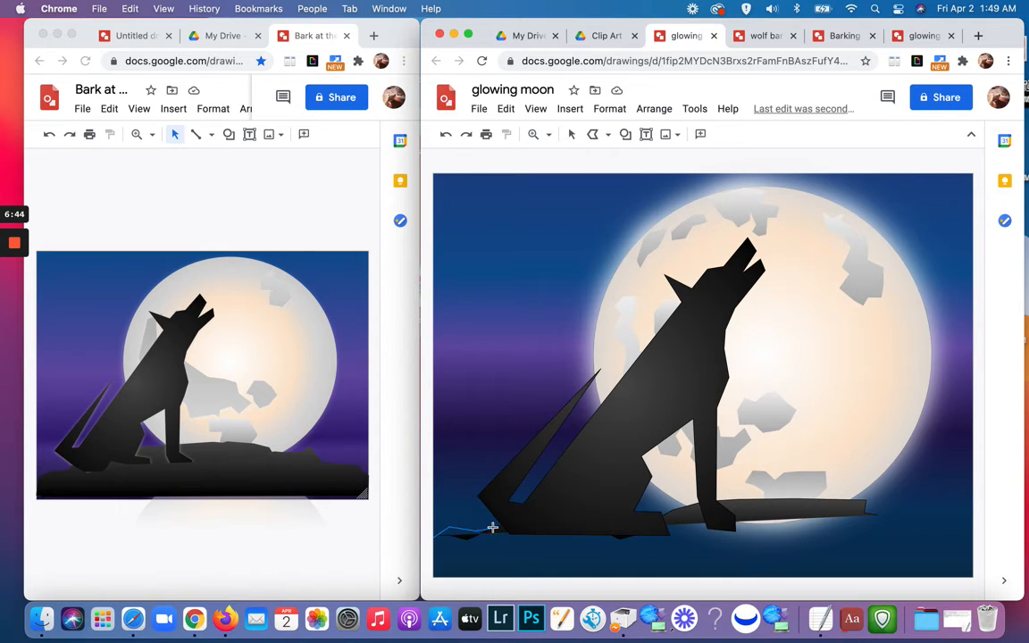
left_click(494, 529)
left_click(525, 543)
left_click(551, 526)
left_click(590, 522)
left_click(662, 526)
left_click(786, 514)
left_click(838, 513)
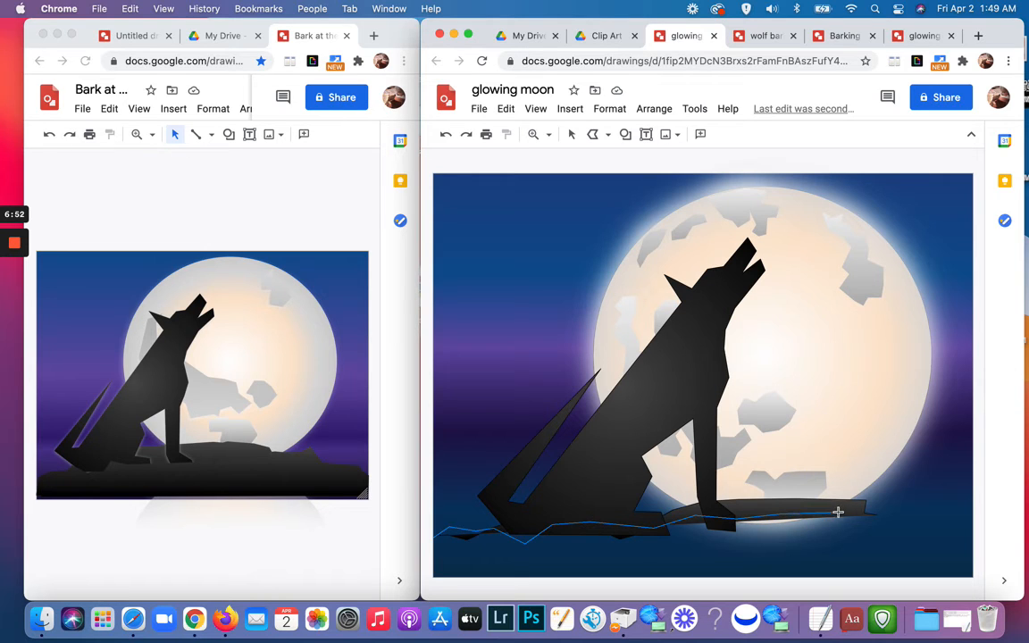
left_click(859, 522)
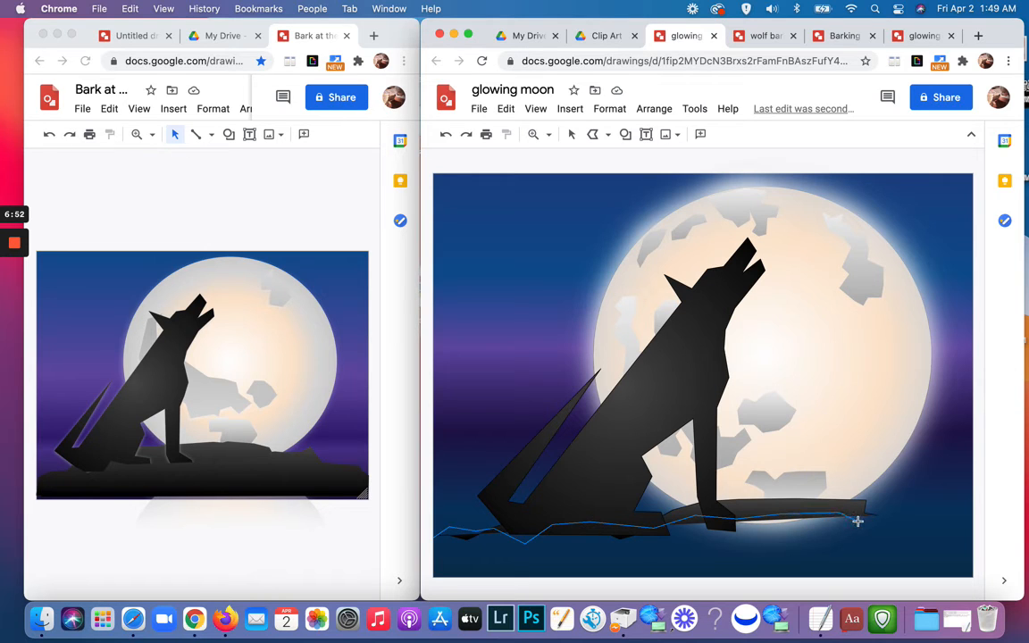
left_click(906, 504)
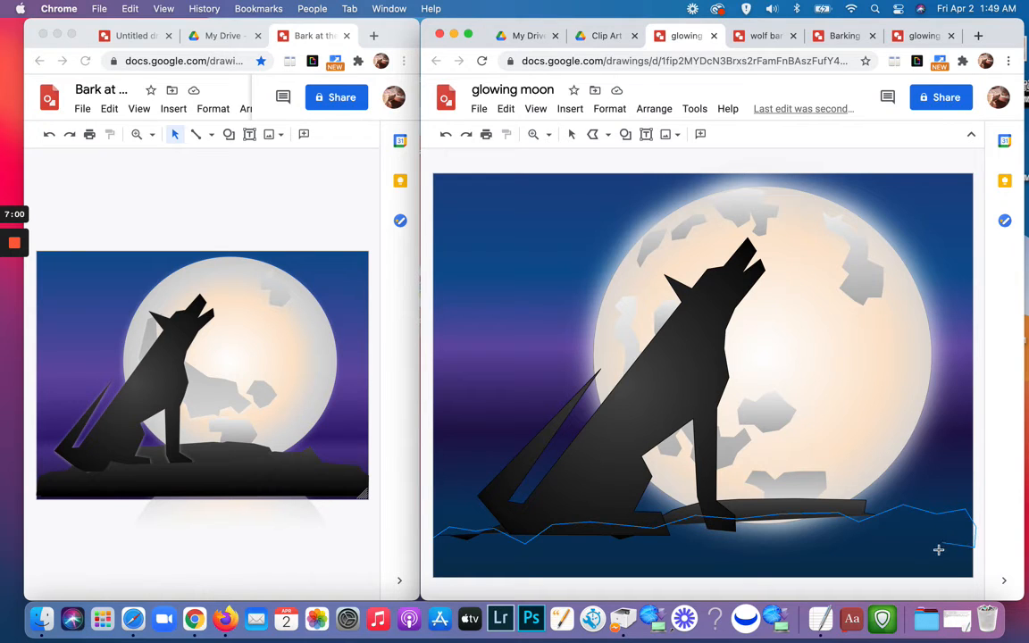
left_click(875, 564)
left_click(839, 547)
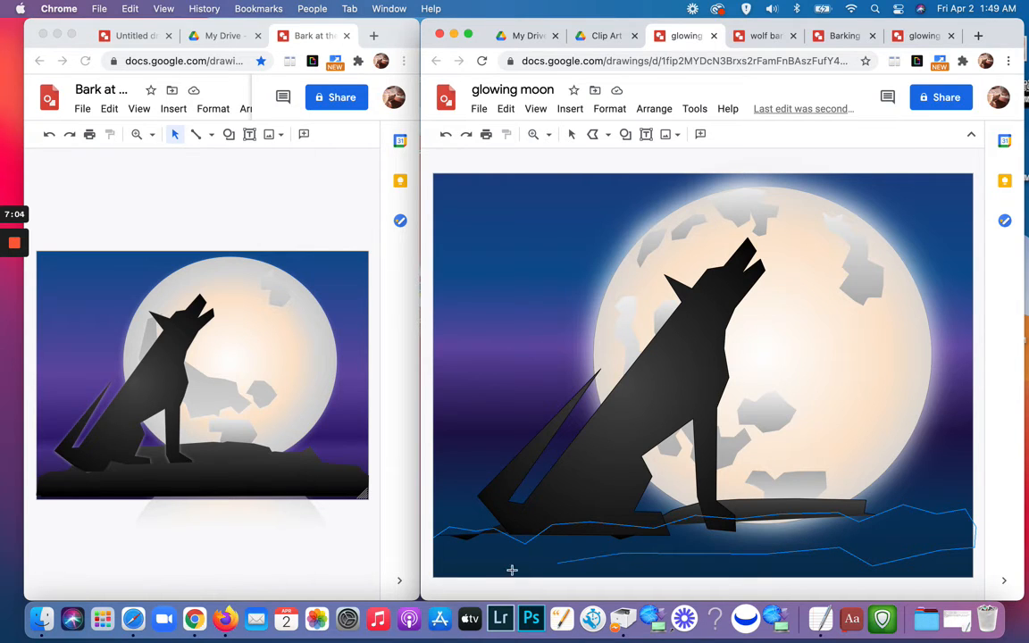
left_click(471, 565)
left_click(432, 539)
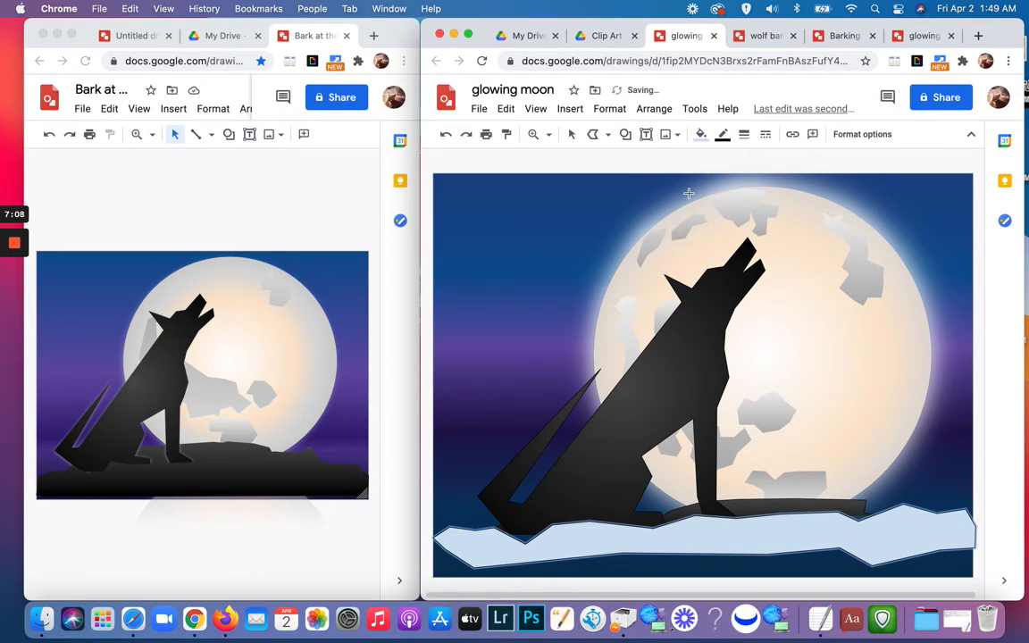
- Fill the jagged ground shape with the darkest radial gradient preset
left_click(701, 134)
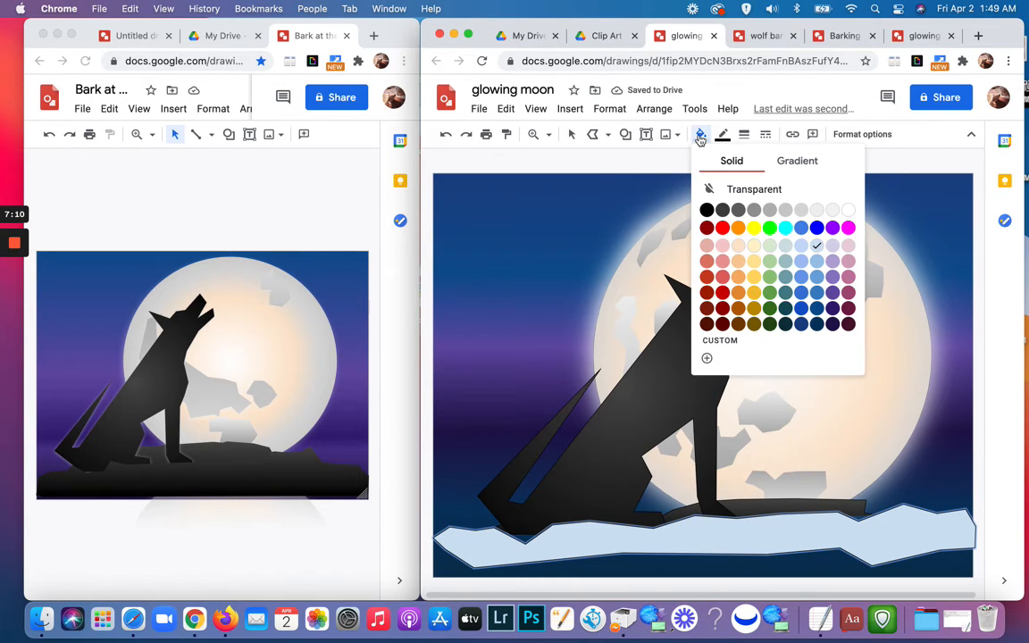
left_click(794, 163)
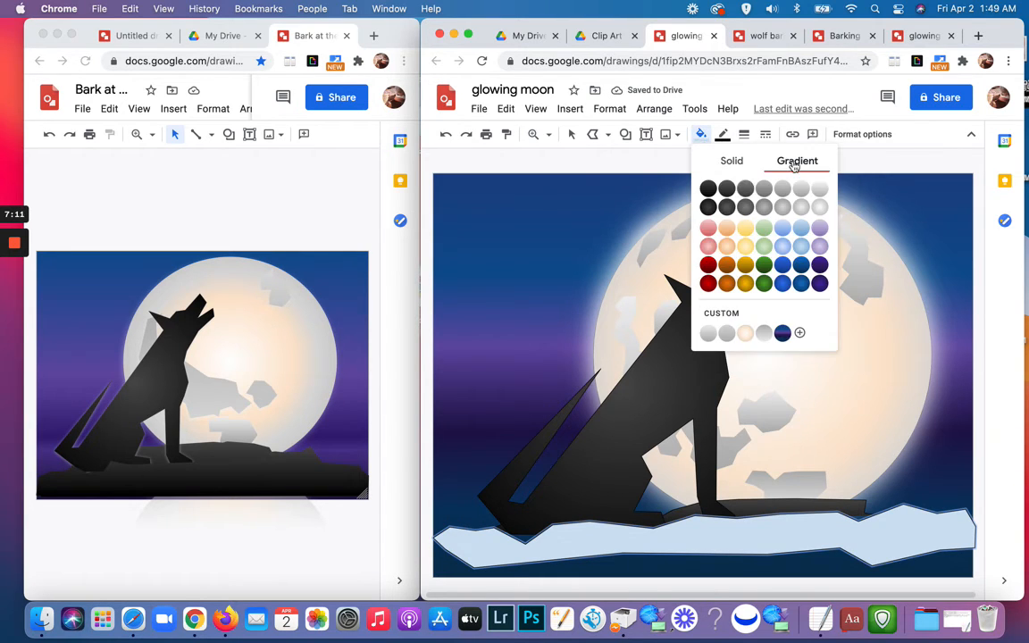
left_click(708, 207)
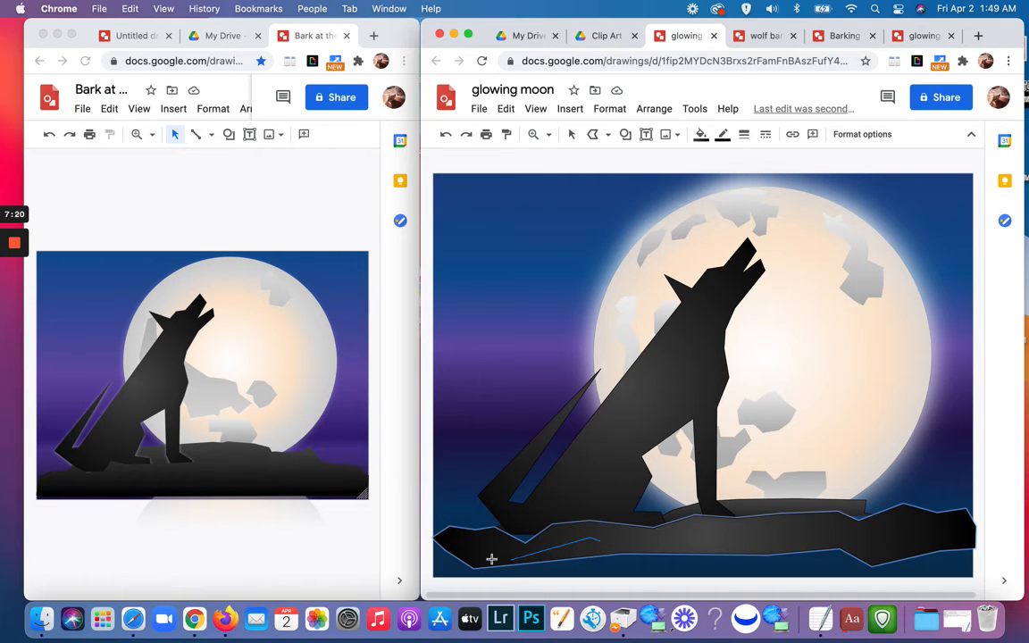
- Draw a closed foreground polyline with an uneven upper edge, covering the canvas's lower edge from side to side, and deselect it
left_click(436, 538)
left_click(436, 576)
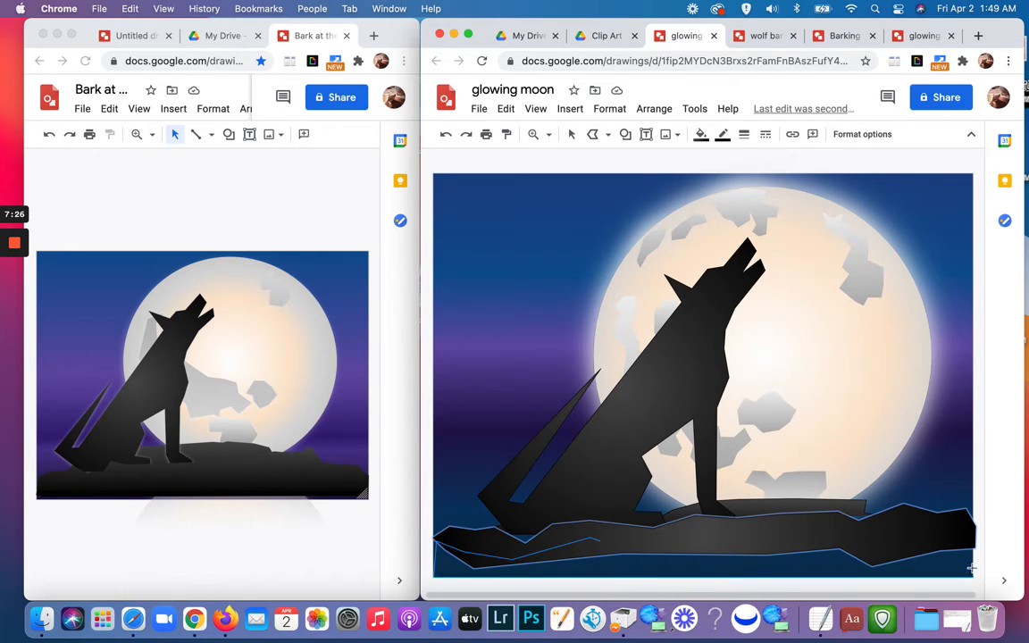
left_click(973, 574)
left_click(974, 533)
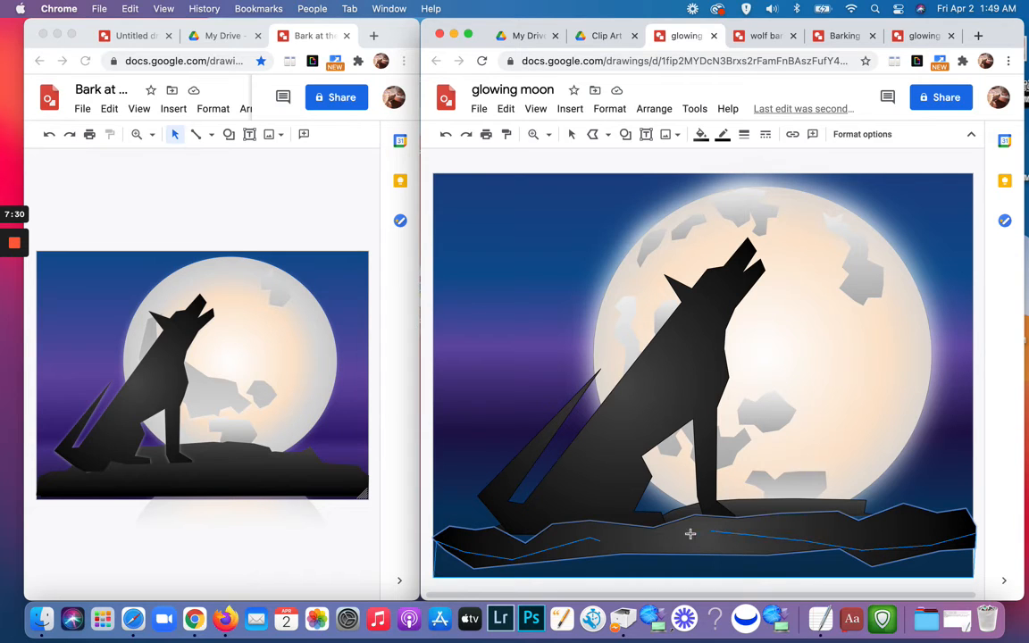
double_click(601, 541)
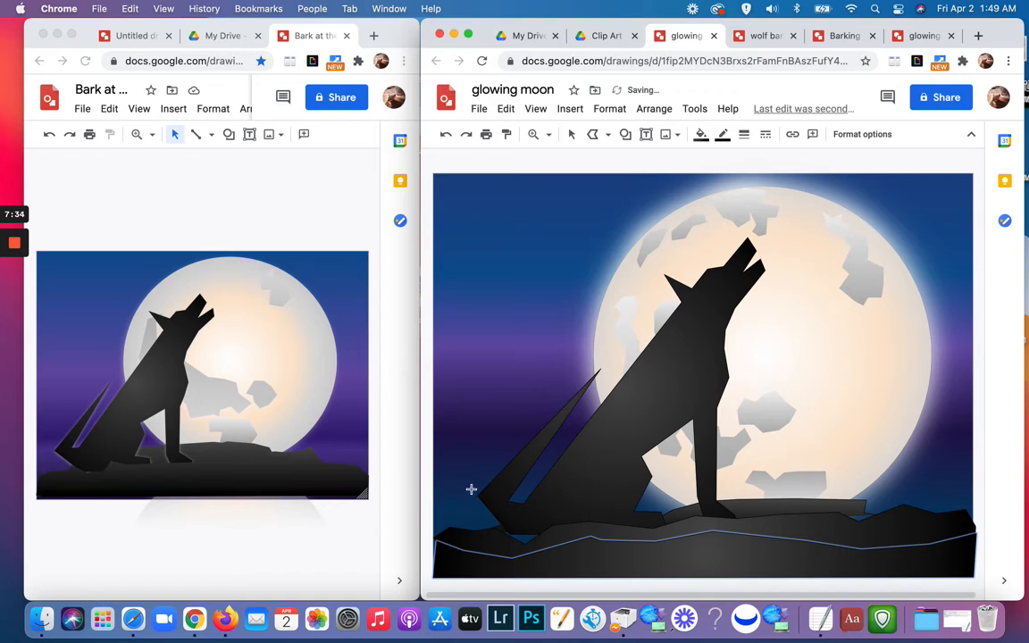
left_click(461, 449)
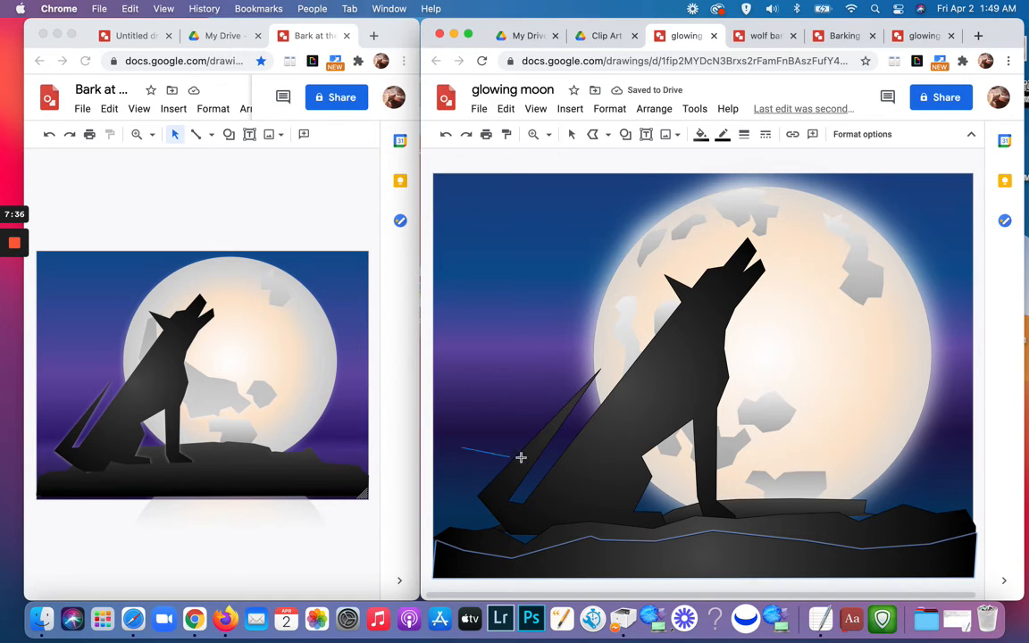
left_click(572, 135)
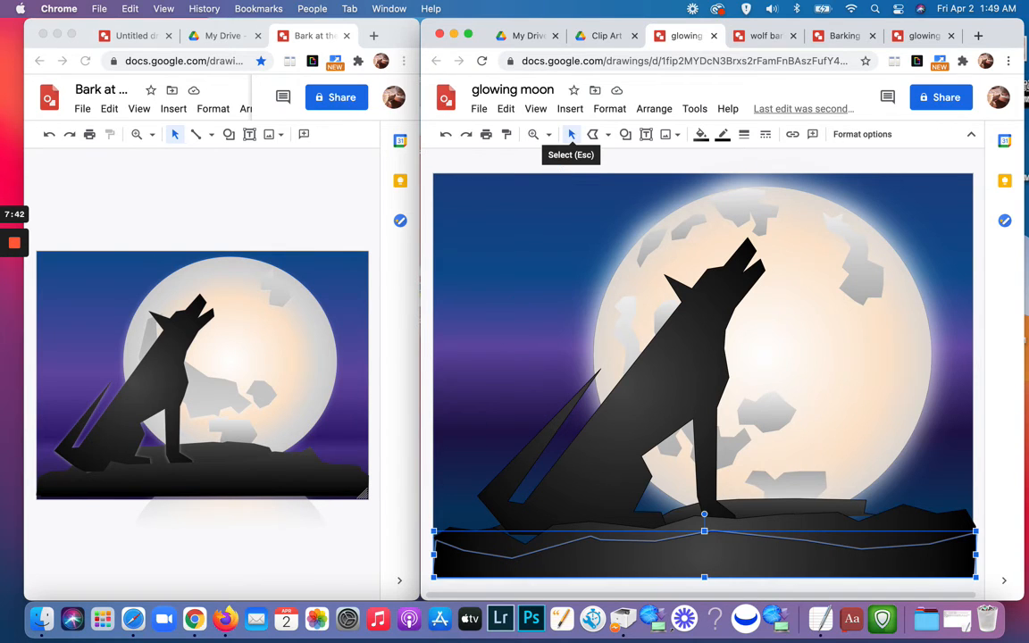
left_click(473, 278)
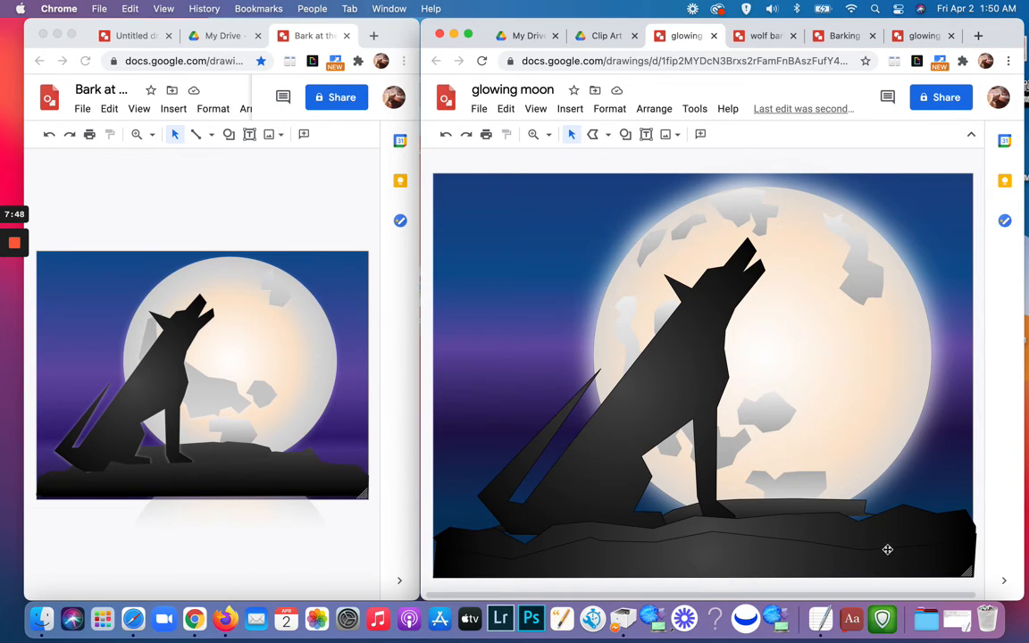
- Reshape the ridge behind the wolf by extending its right end into the ground and raising the points at its left end
left_click(762, 507)
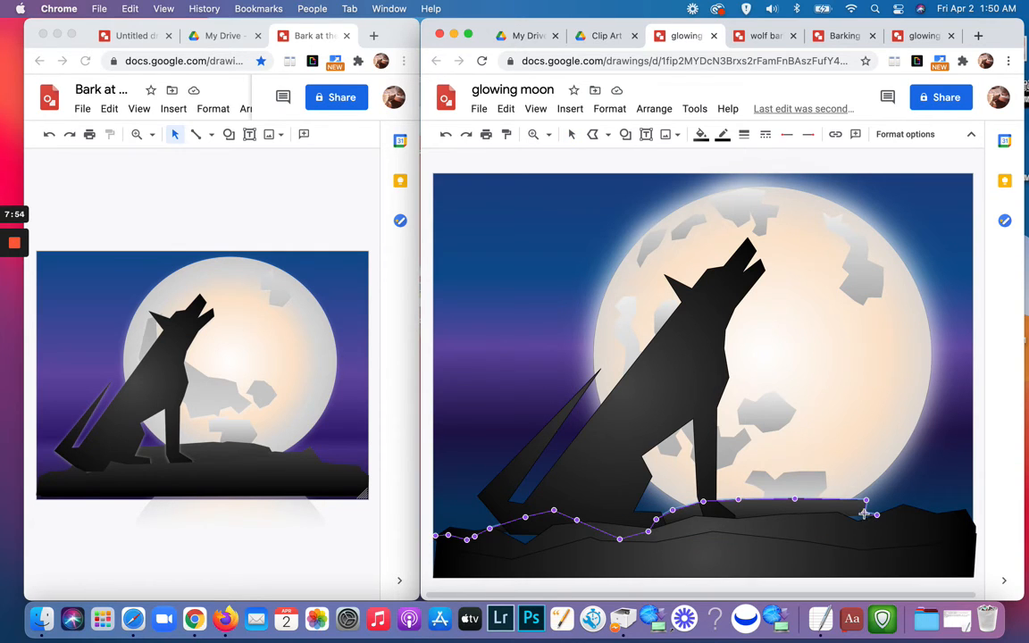
left_click_drag(864, 514, 882, 536)
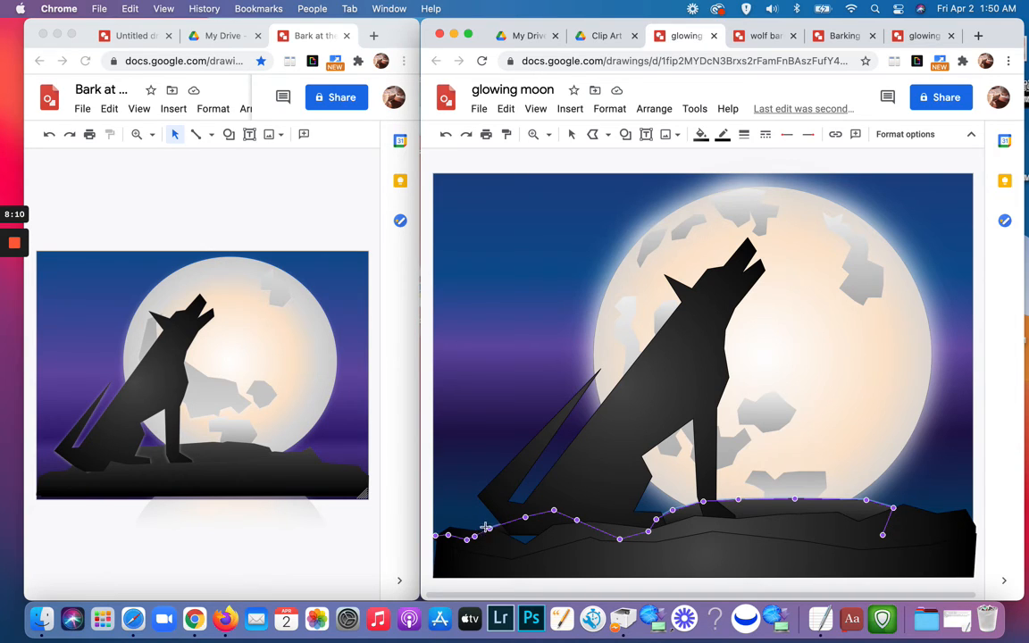
left_click_drag(486, 528, 451, 520)
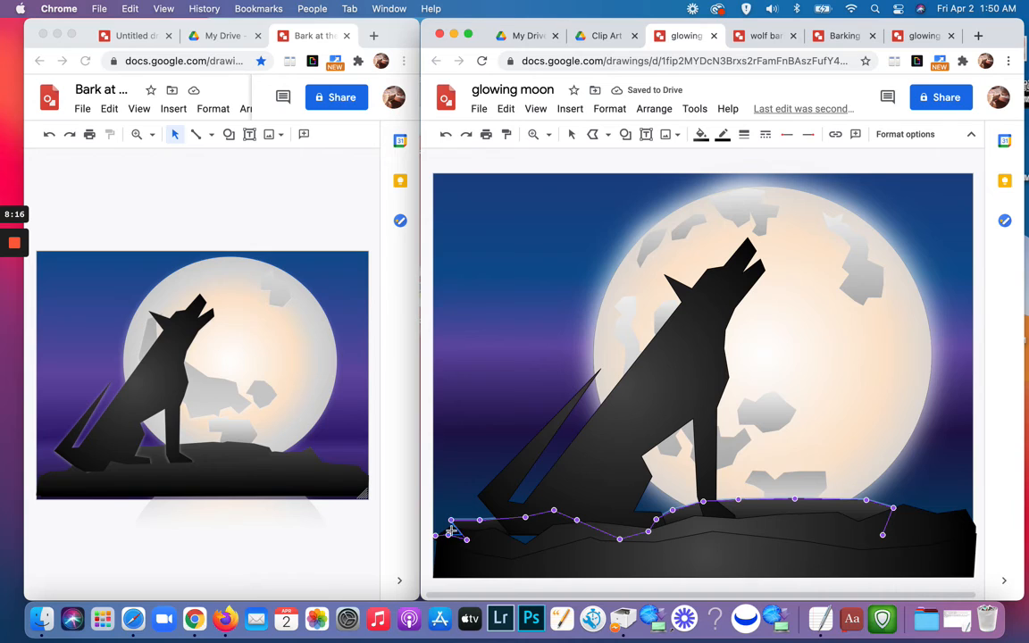
left_click_drag(438, 528, 440, 528)
left_click(411, 545)
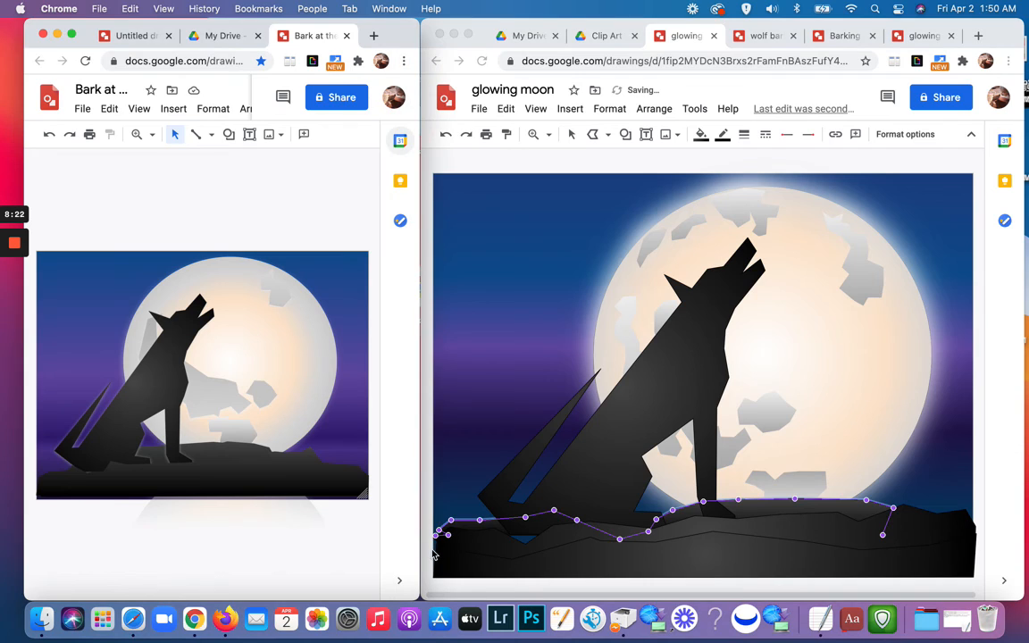
left_click(480, 567)
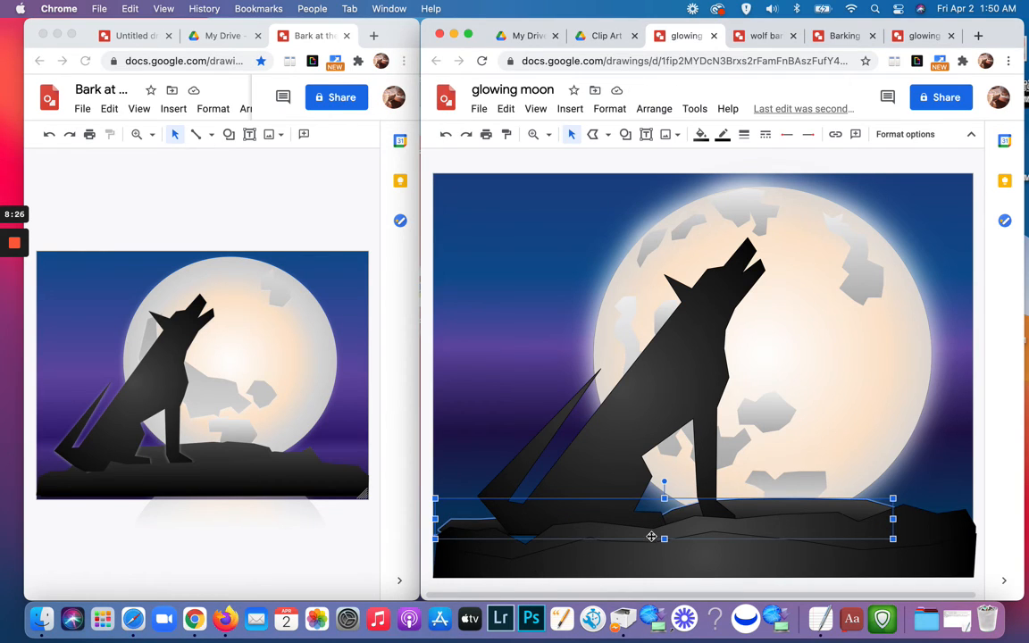
- Reshape the jagged ground shape, raising the dip beneath the wolf and pulling its lower-left point past the canvas edge, and deselect it
left_click(599, 535)
double_click(599, 534)
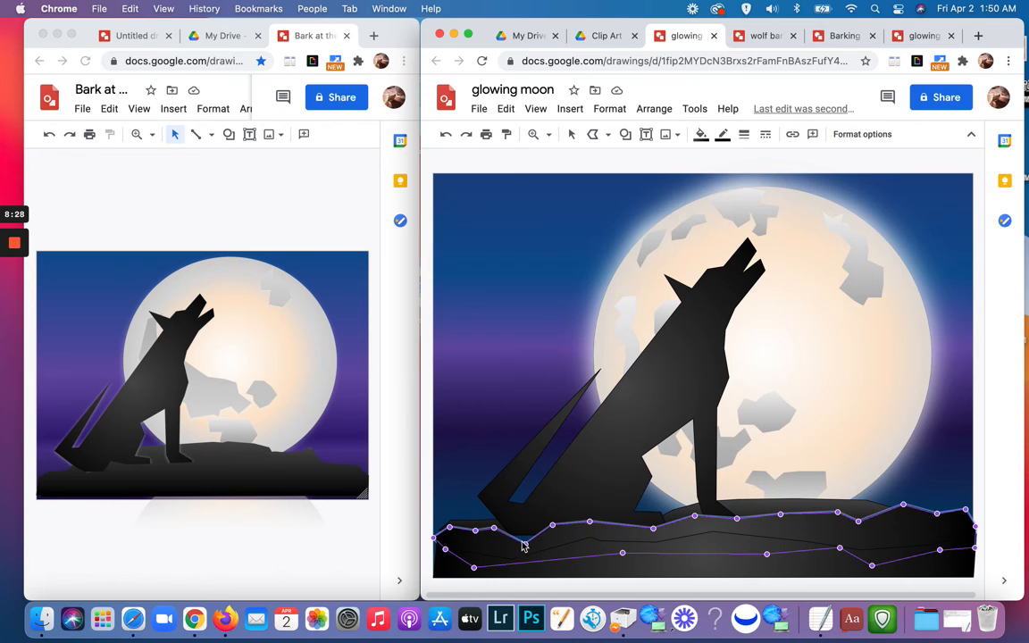
left_click_drag(524, 527, 525, 544)
key("super+z")
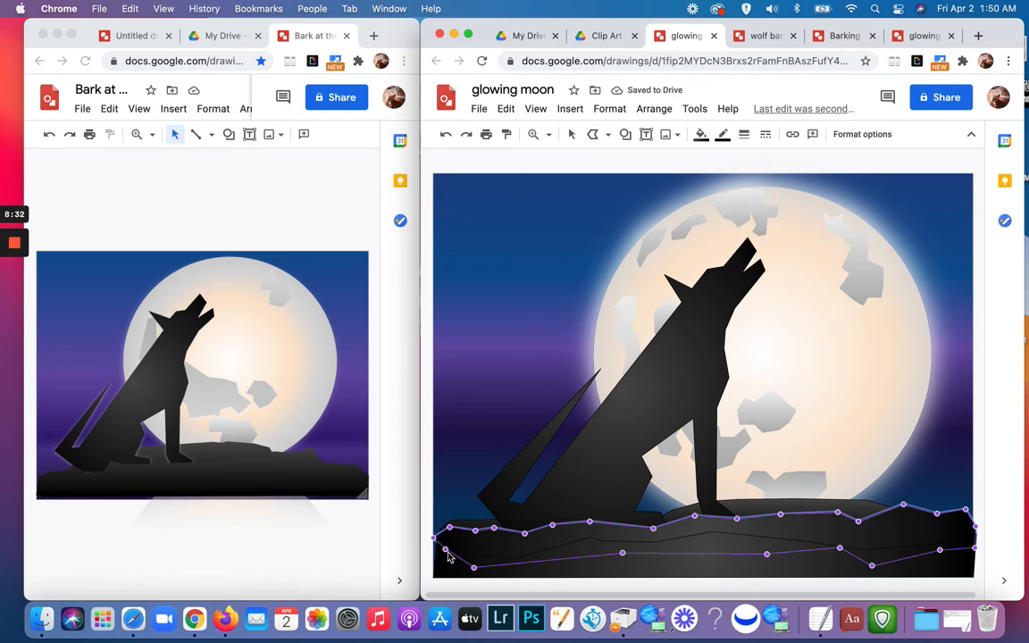
left_click_drag(445, 548, 429, 554)
key("Escape")
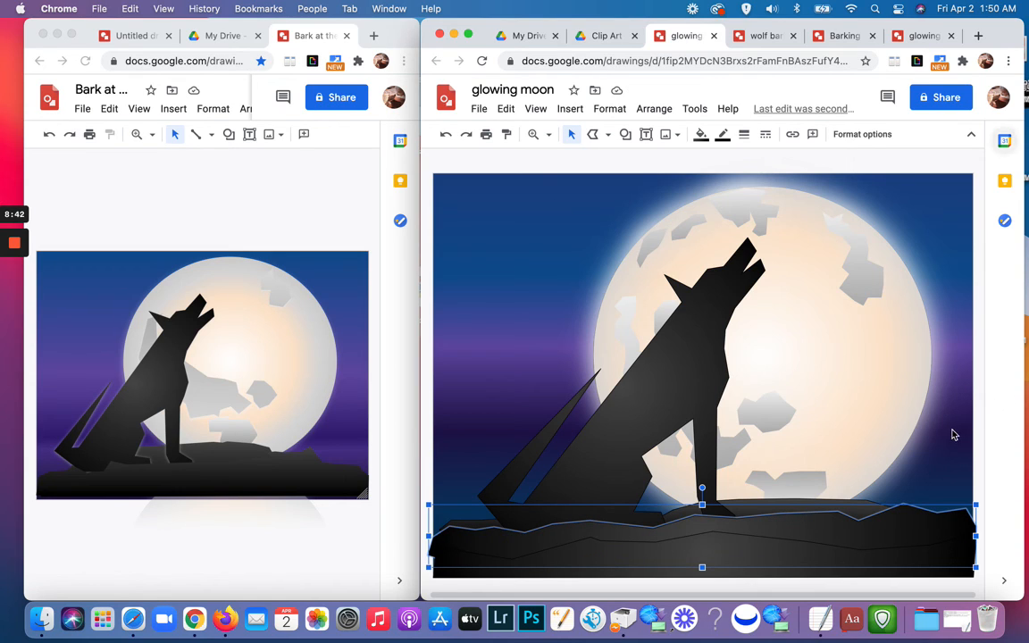
key("Escape")
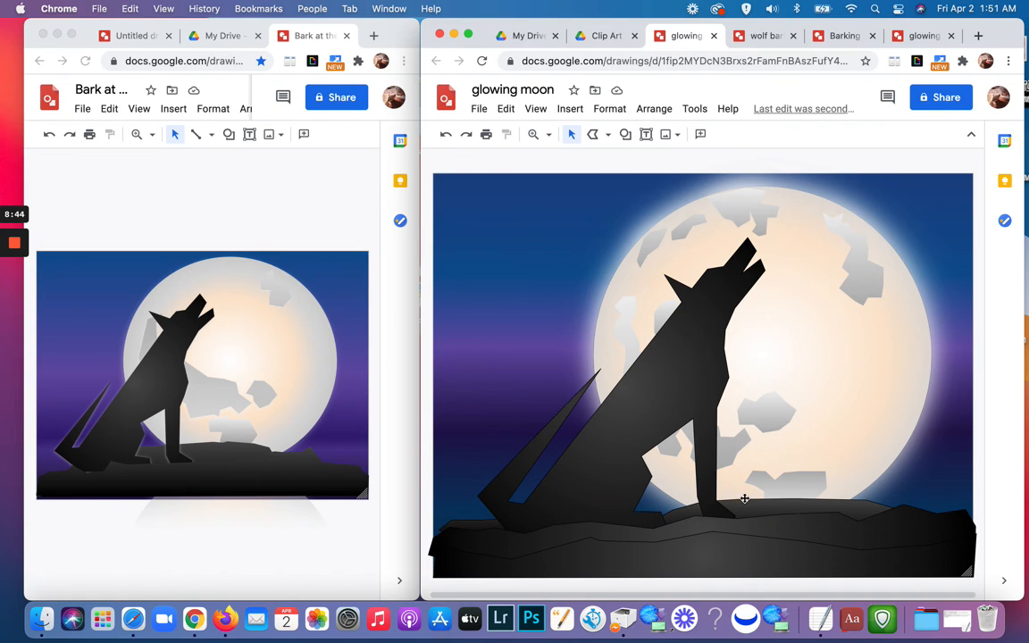
- Change the moon's drop shadow color to light blue and deselect the moon
left_click(814, 309)
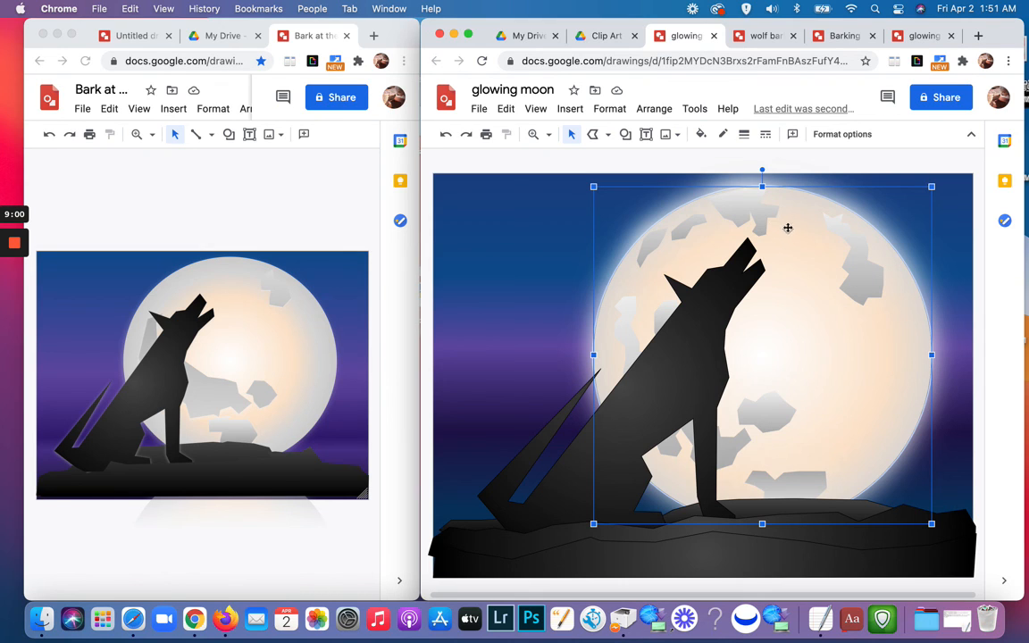
left_click(840, 134)
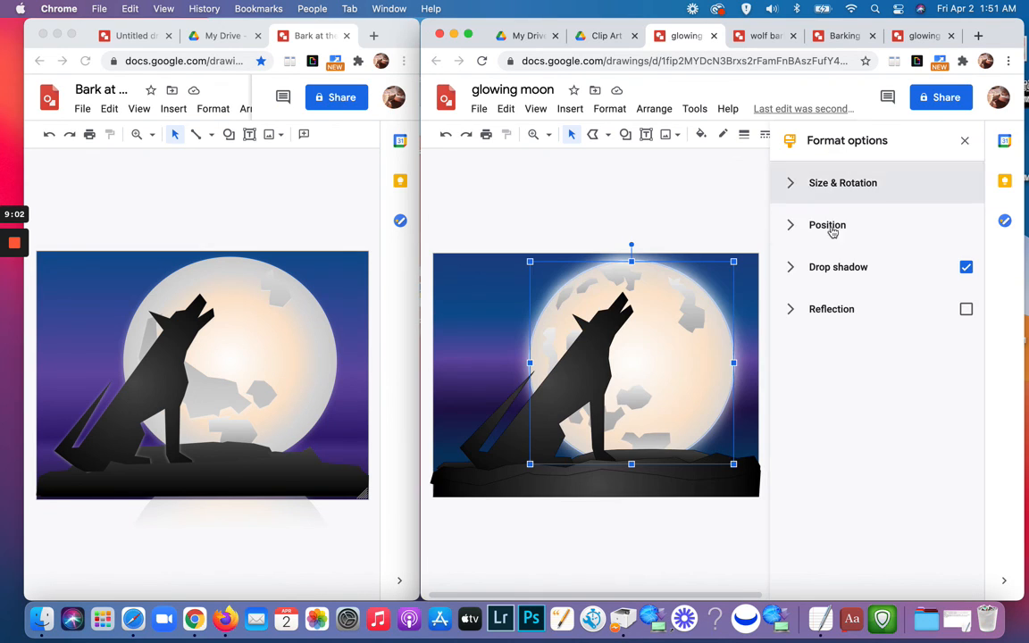
left_click(801, 270)
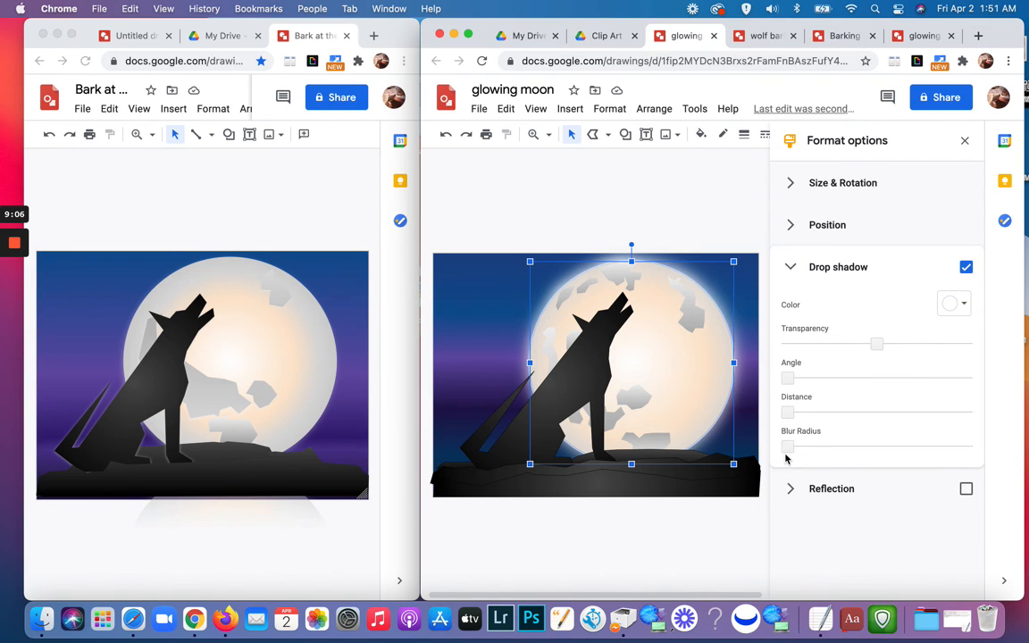
left_click(964, 305)
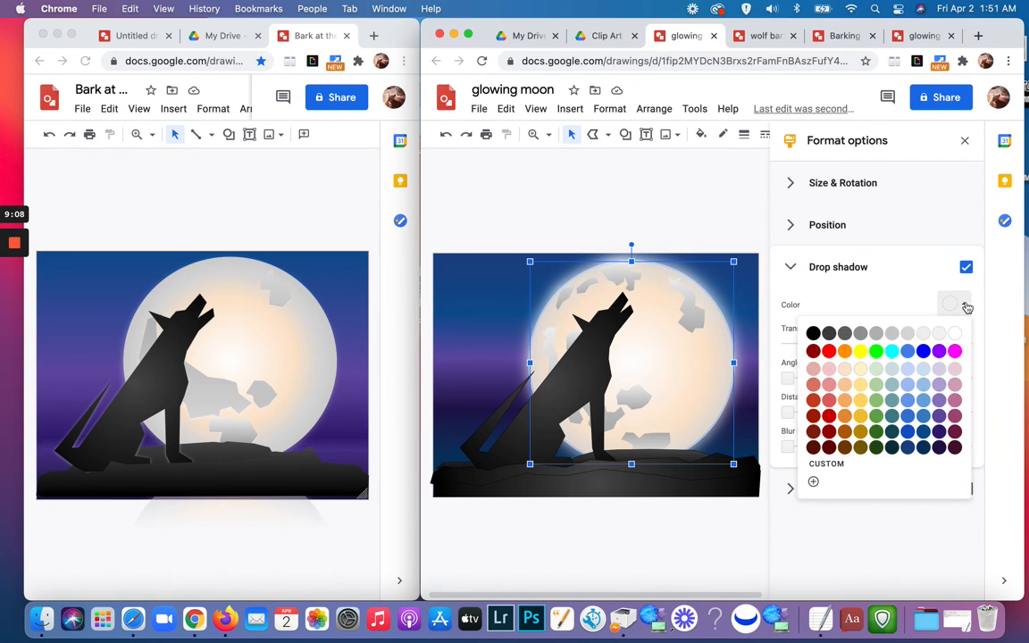
left_click(924, 384)
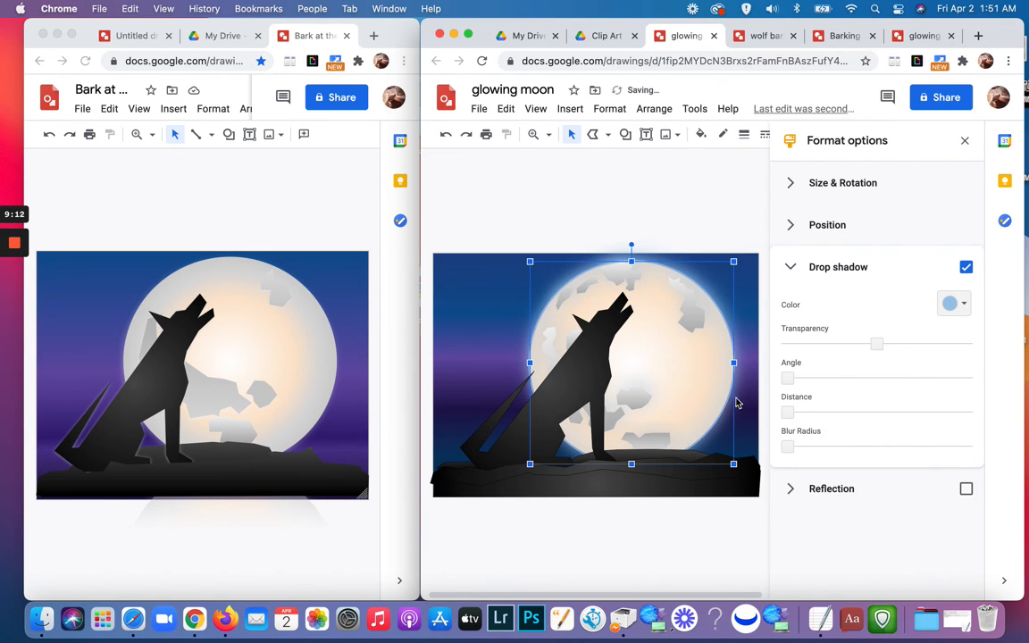
left_click(672, 534)
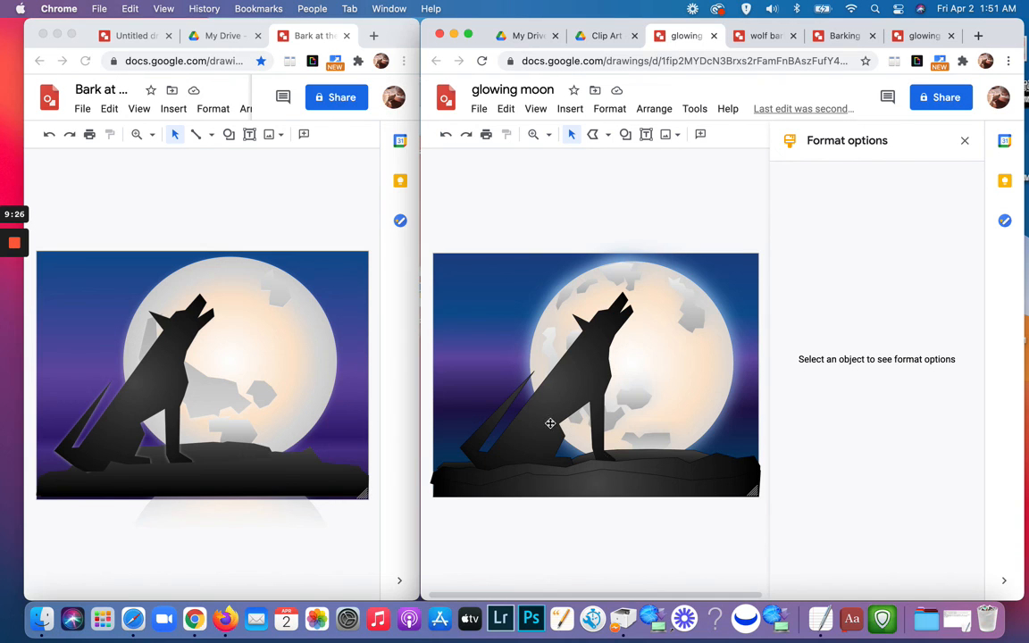
- Move the wolf slightly to the right and up on the ridge, and deselect it
left_click_drag(542, 425, 554, 422)
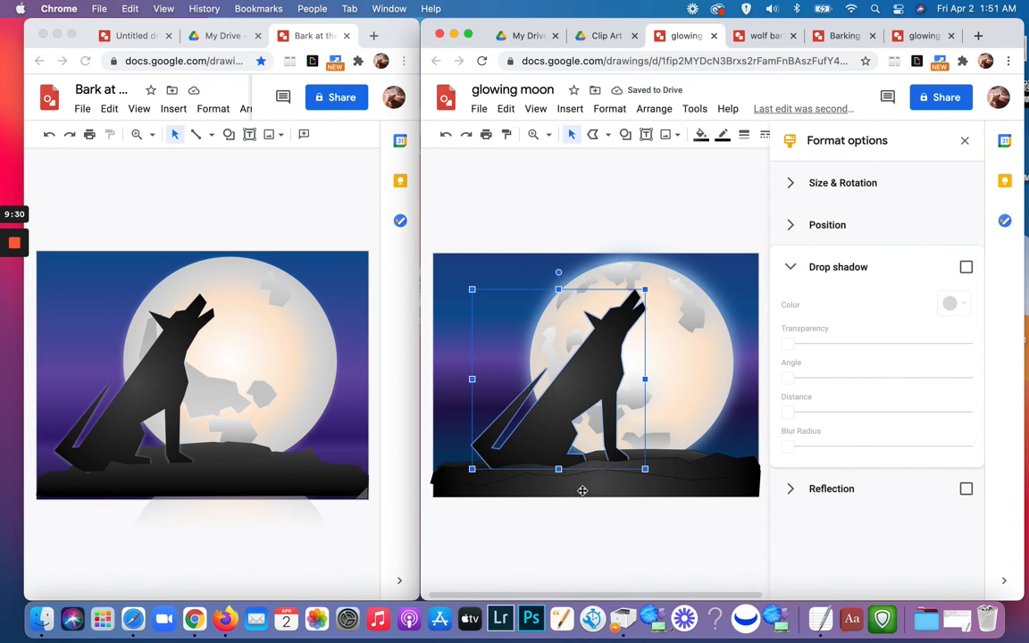
left_click(589, 536)
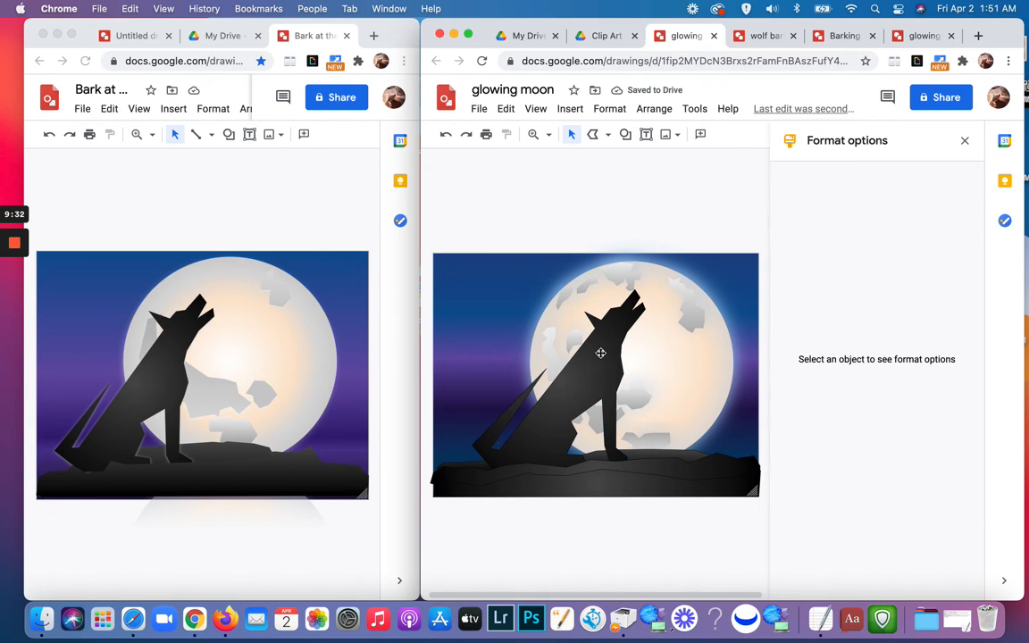